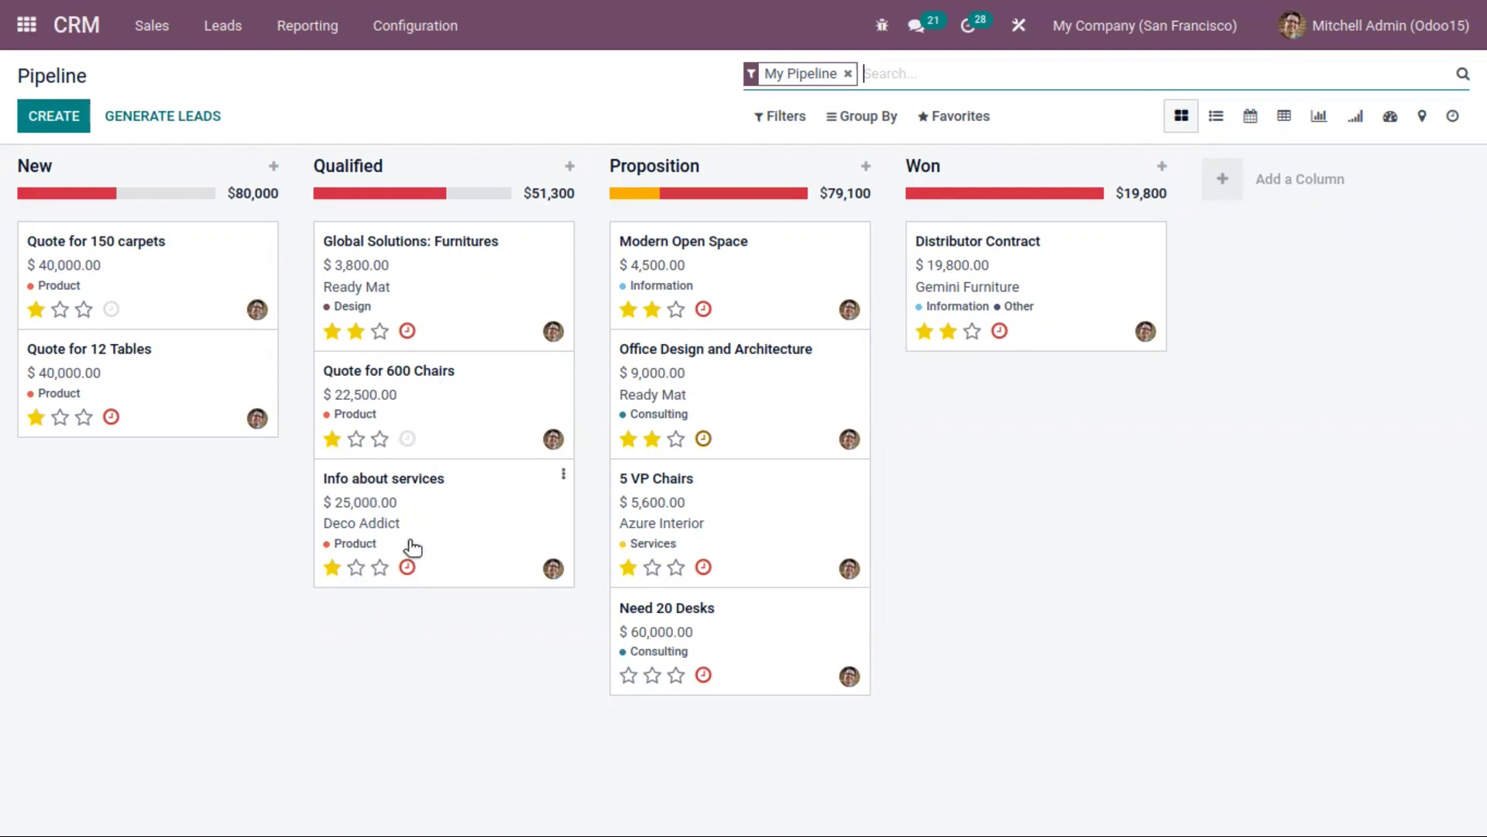
# Mark Info about services as lost for 'We don't have people/skills' and return to the pipeline.
pyautogui.click(500, 502)
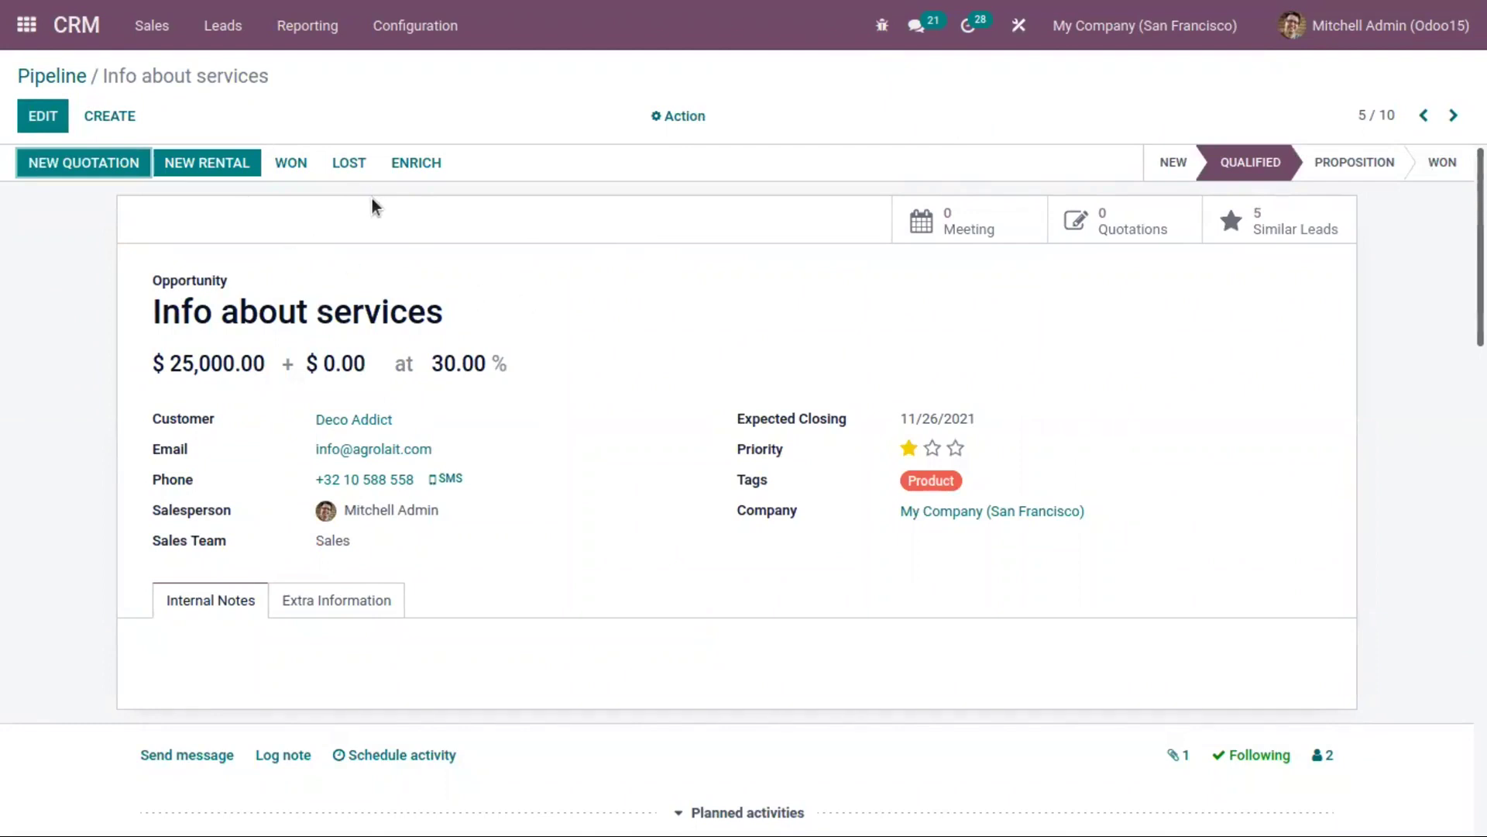
pyautogui.click(334, 164)
pyautogui.click(360, 219)
pyautogui.click(341, 158)
pyautogui.click(435, 135)
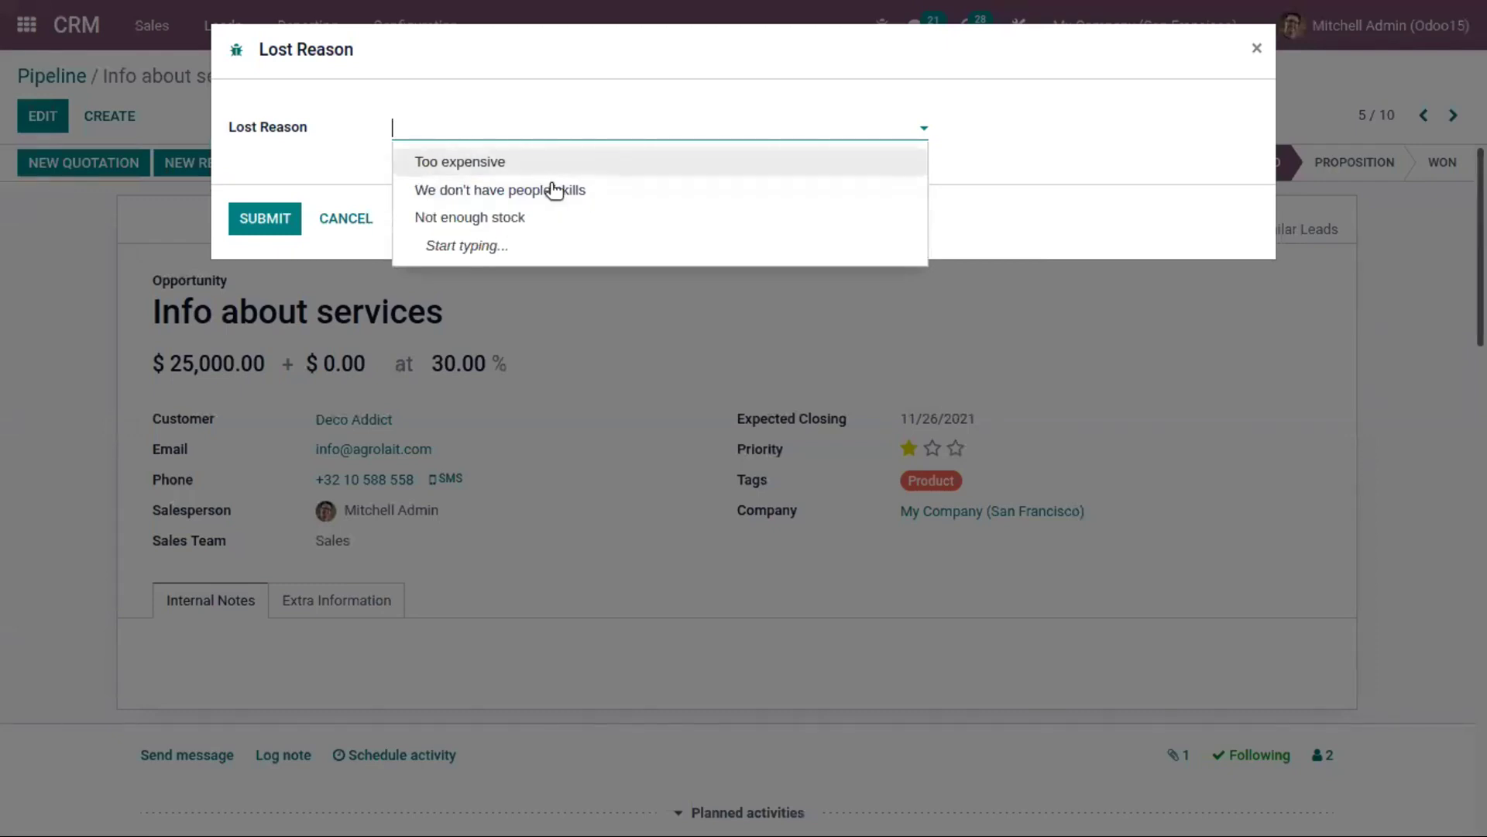
pyautogui.click(457, 192)
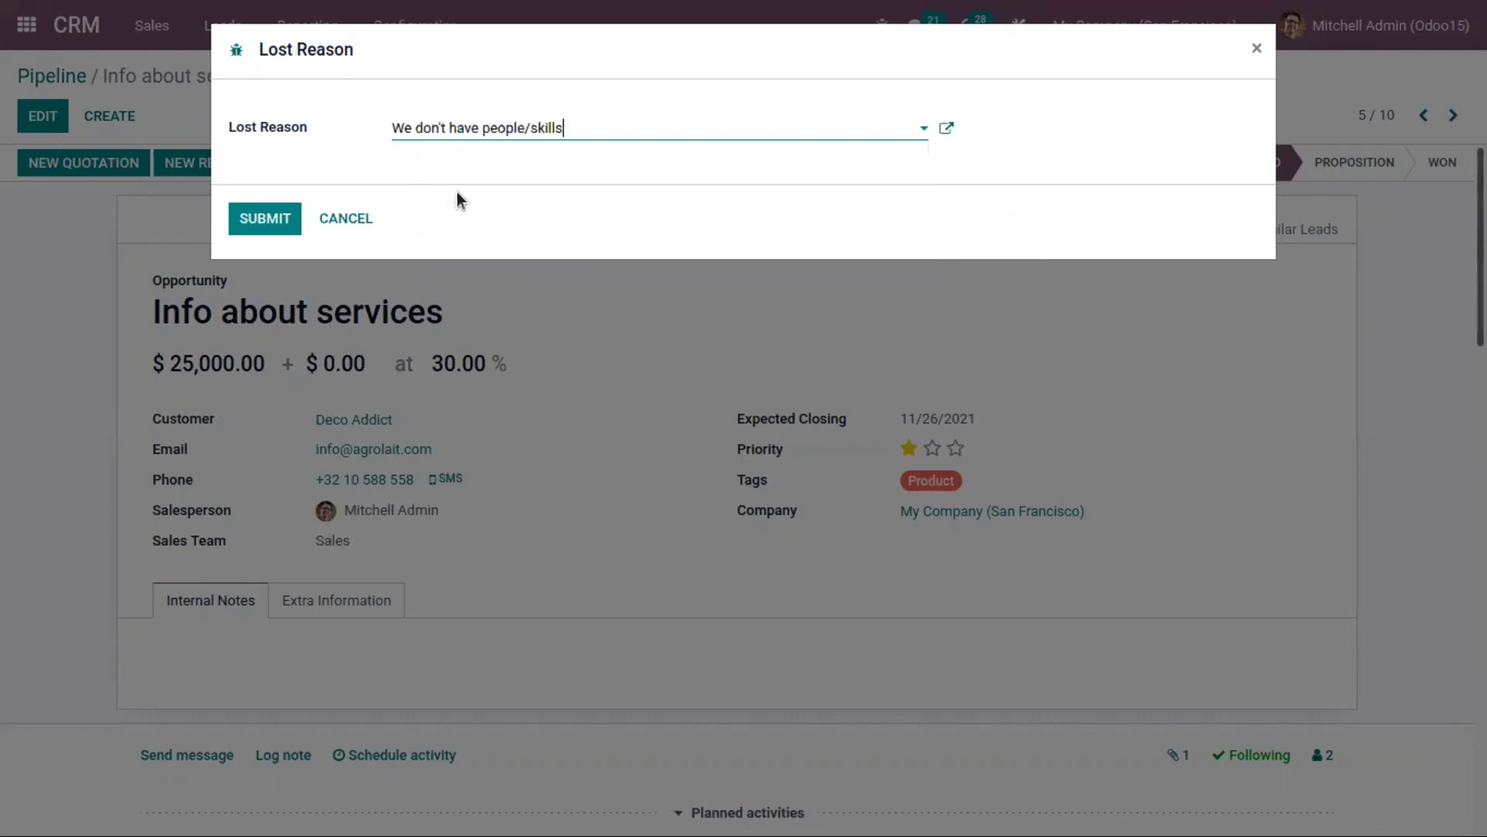
pyautogui.click(267, 218)
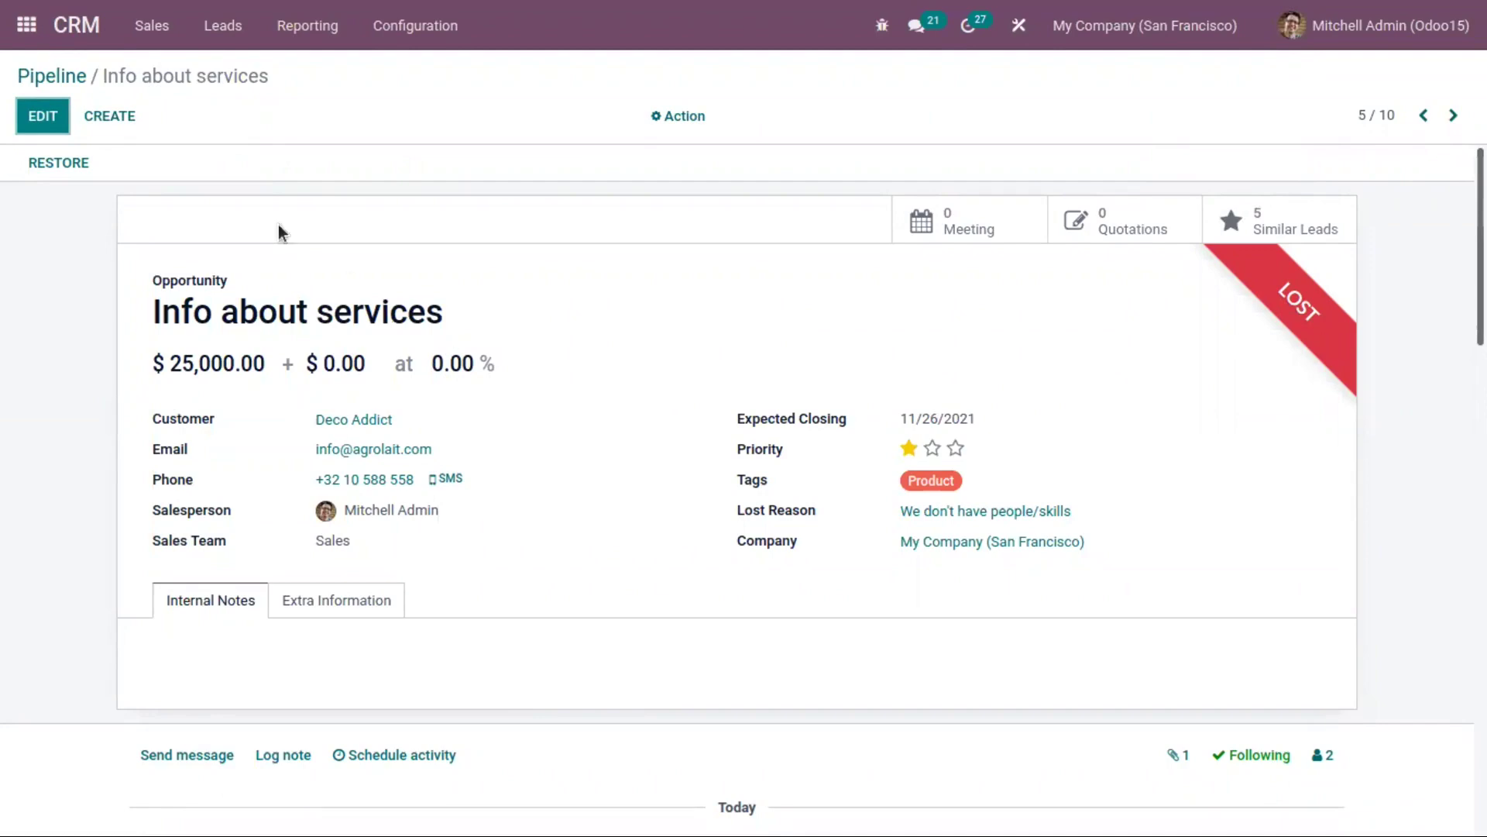
pyautogui.click(66, 75)
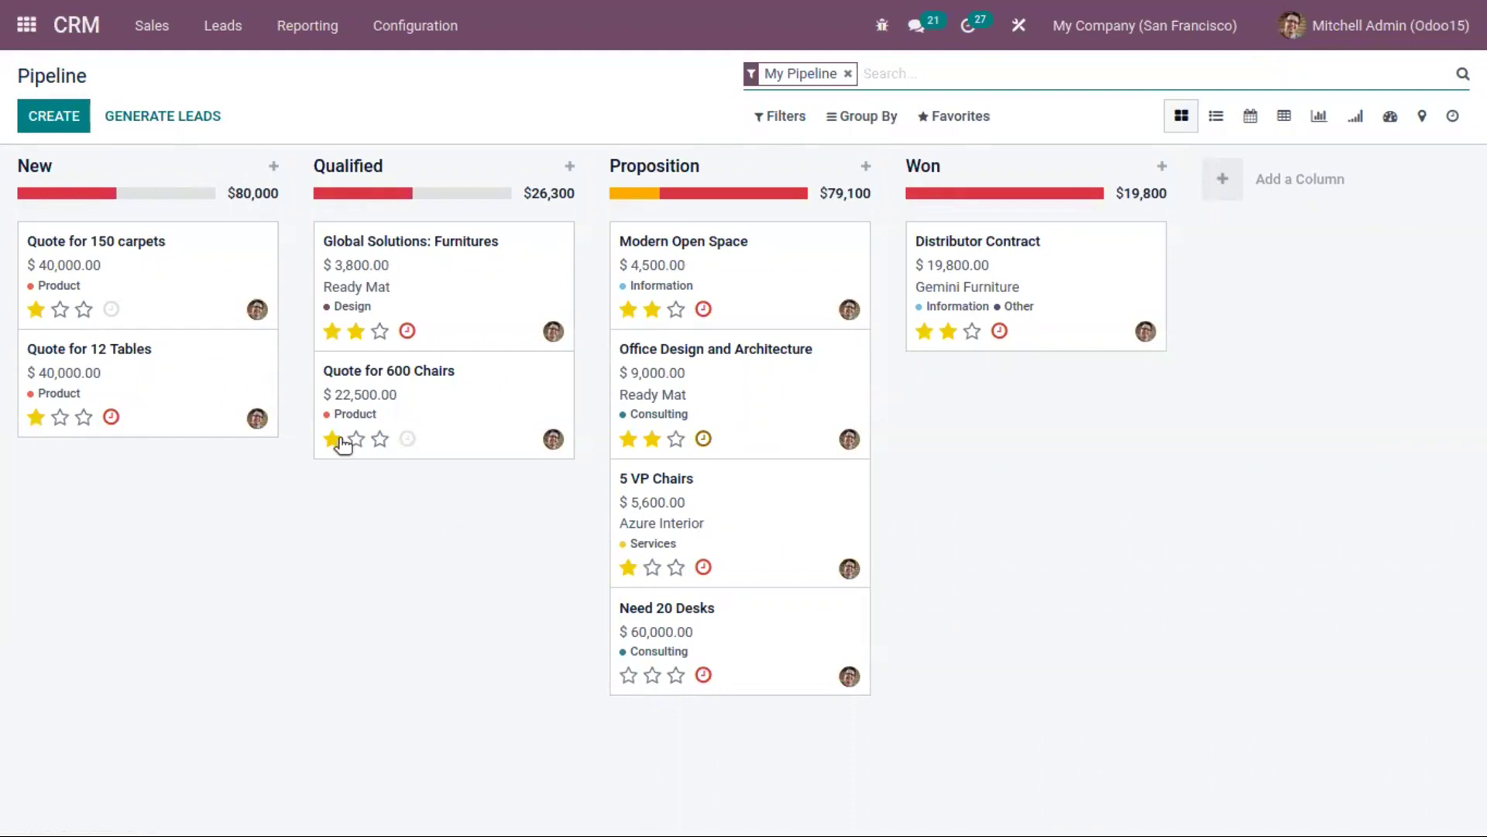
# Apply the Lost filter so only Info about services ($25,000.00) shows on the board.
pyautogui.click(771, 120)
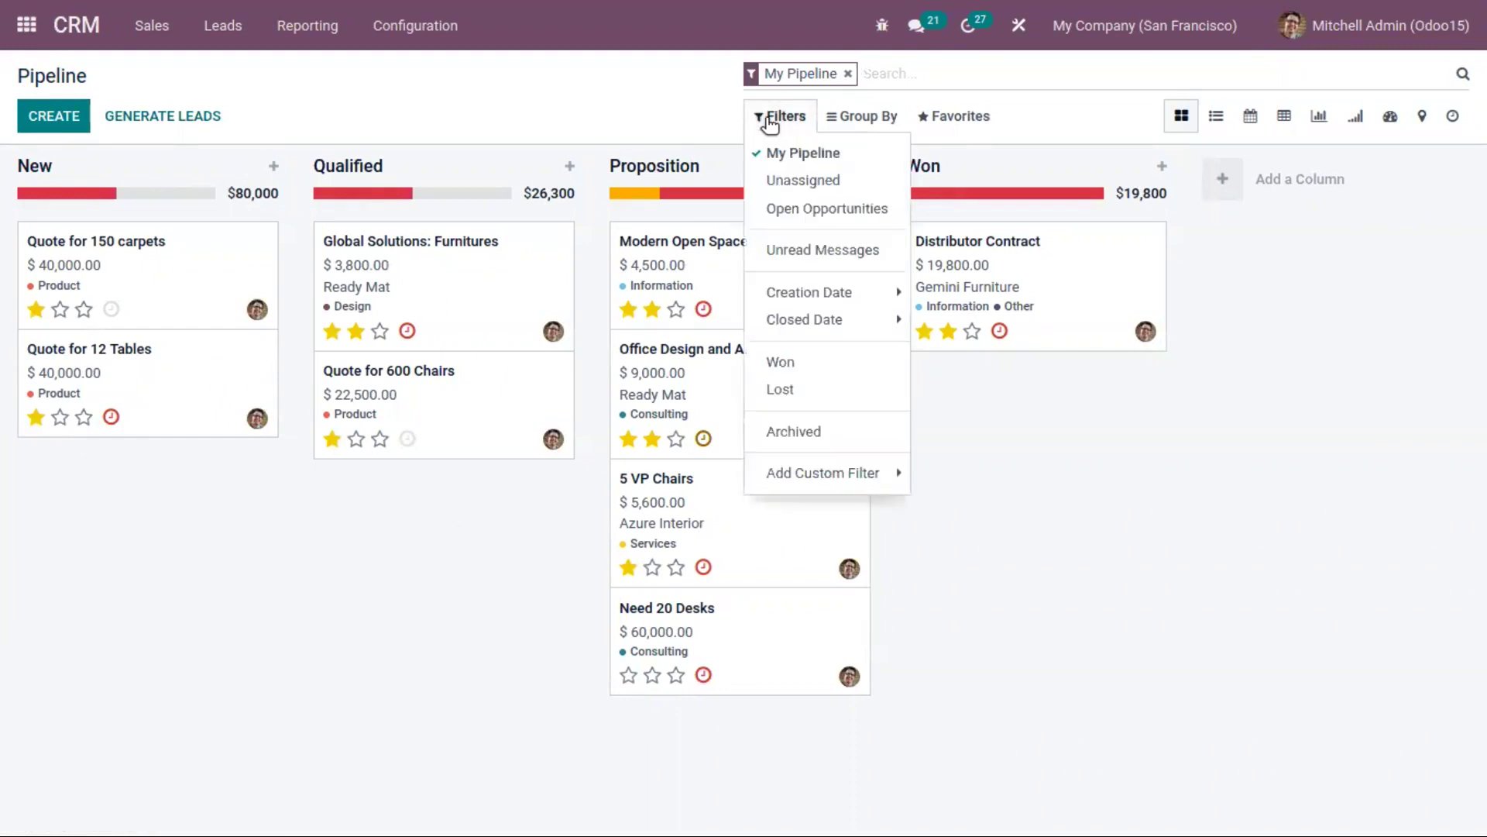
pyautogui.click(849, 383)
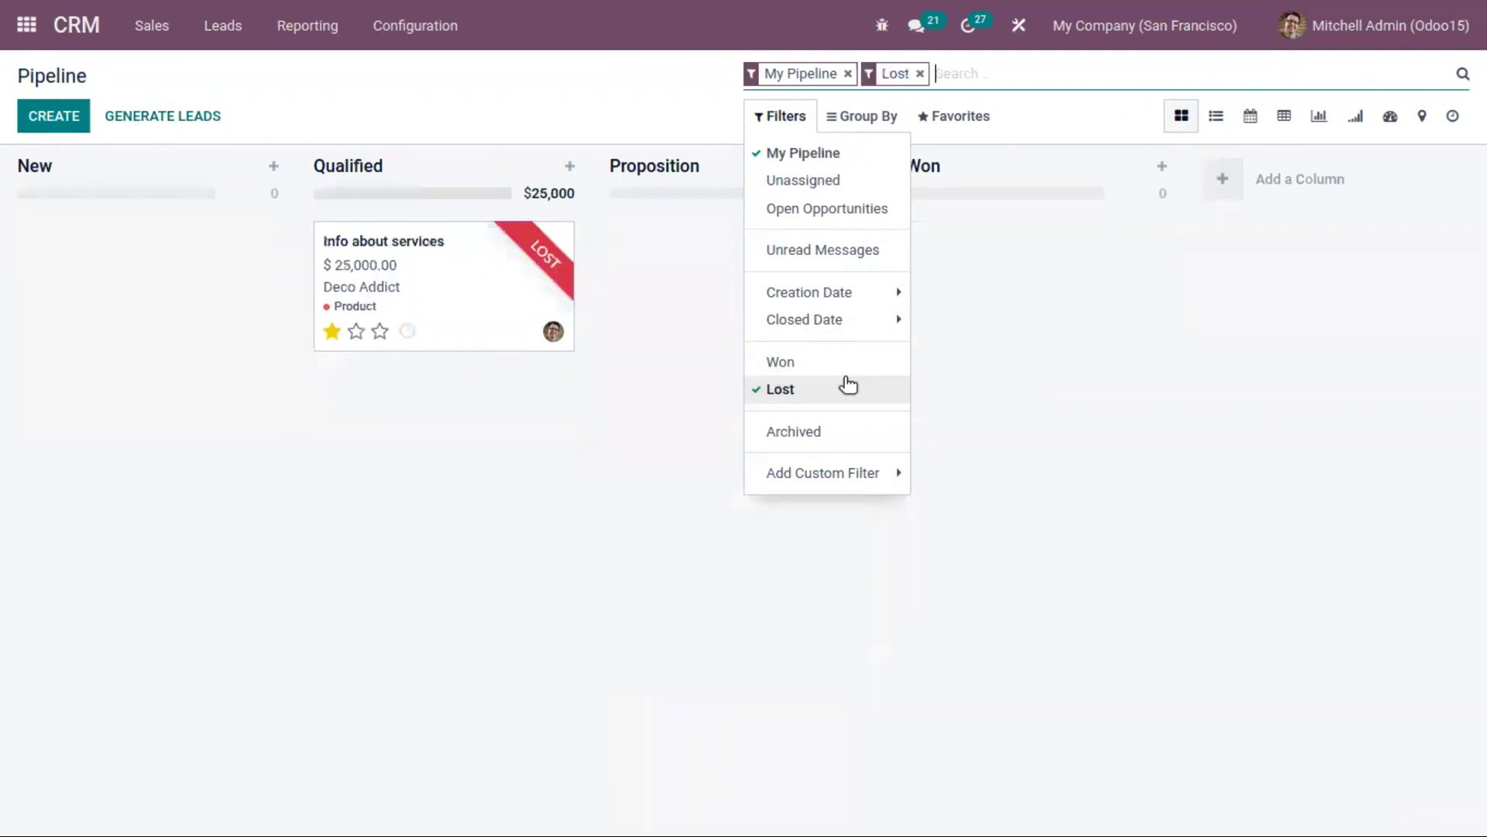
pyautogui.click(625, 449)
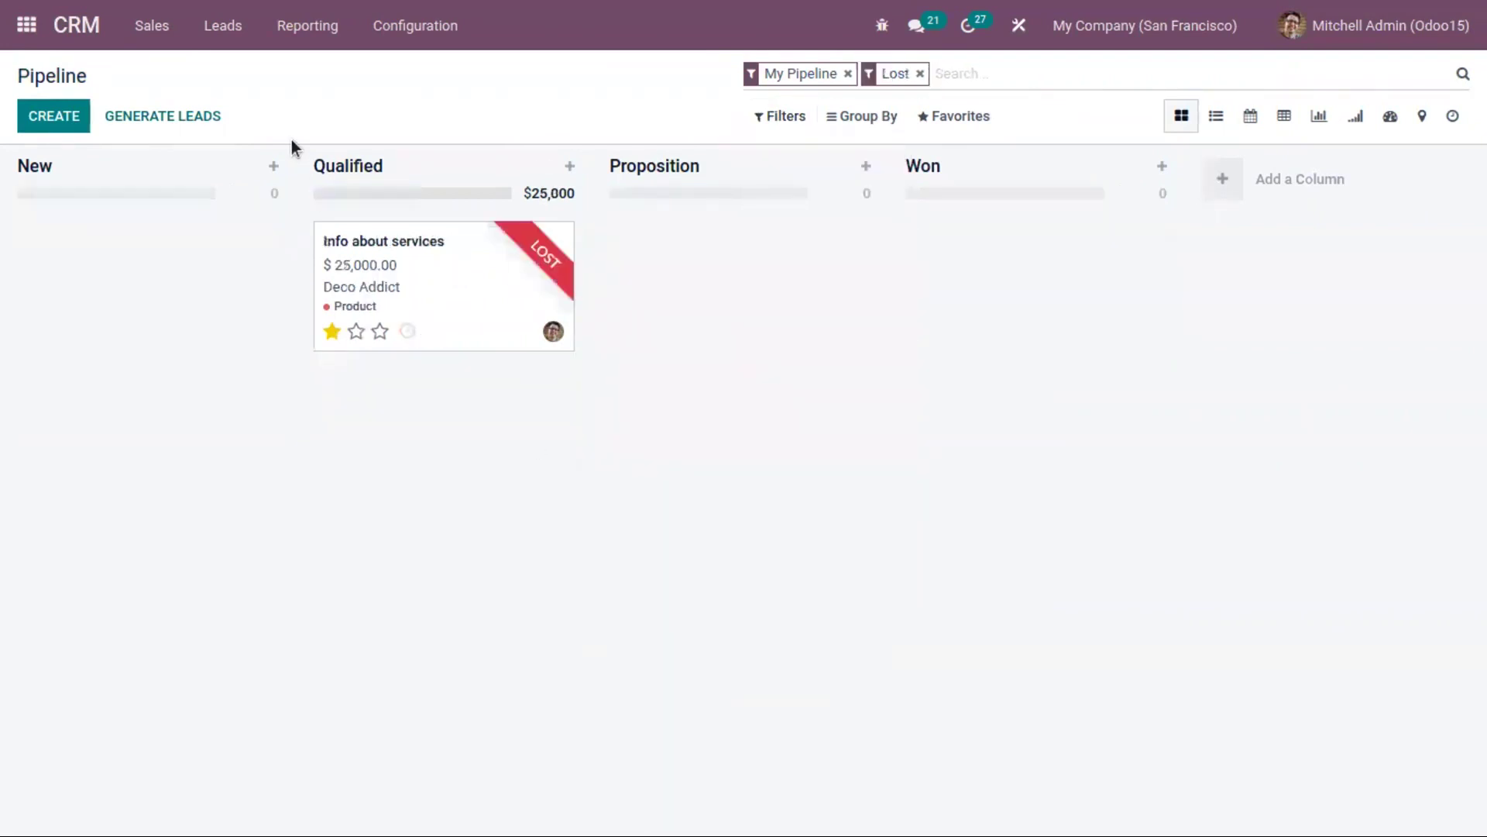
# Clear the Lost filter and mark Modern Open Space as lost for 'Not enough stock'.
pyautogui.click(918, 74)
pyautogui.click(748, 297)
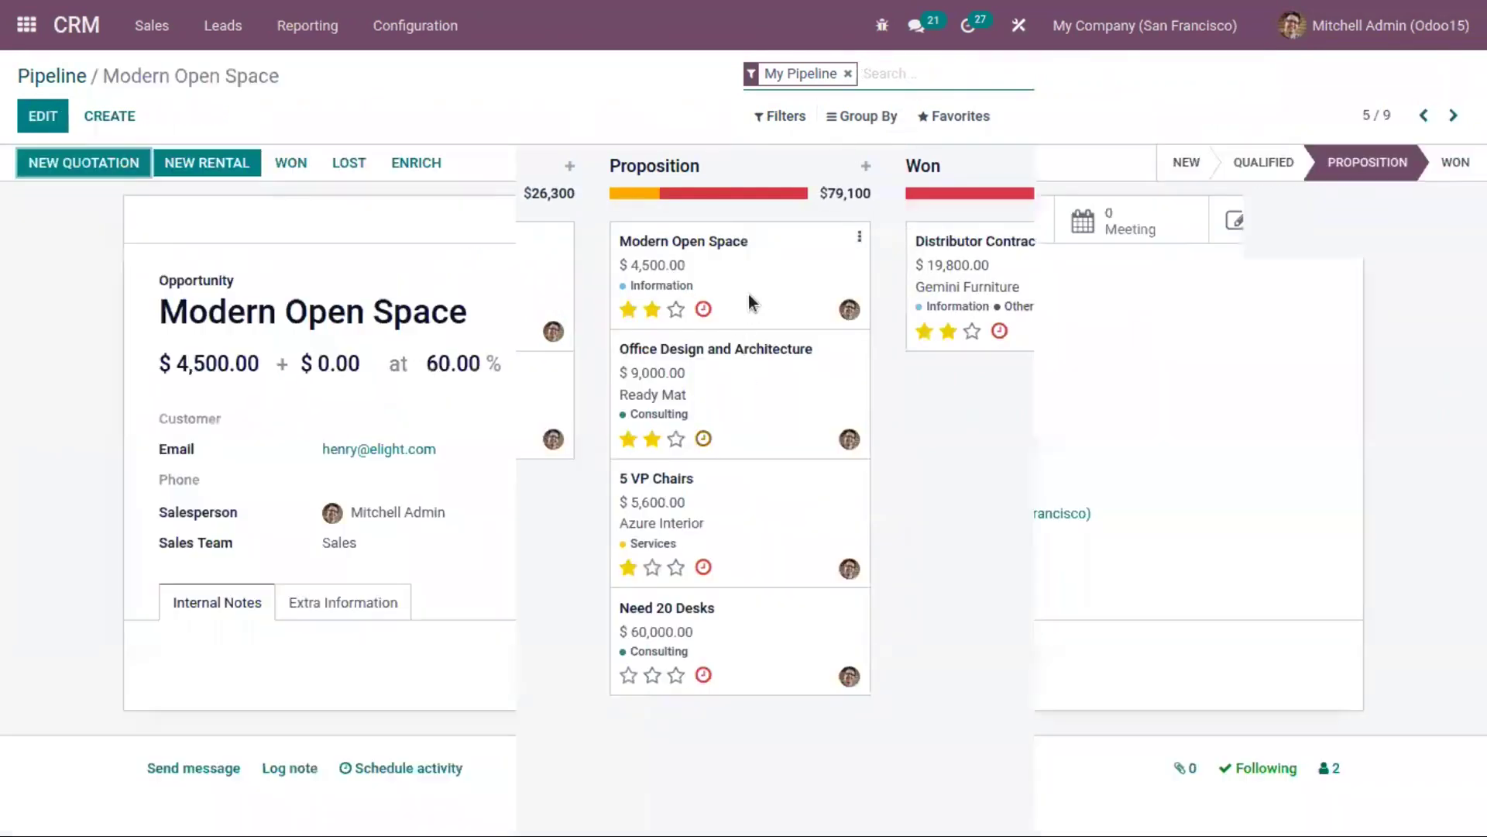
pyautogui.click(341, 162)
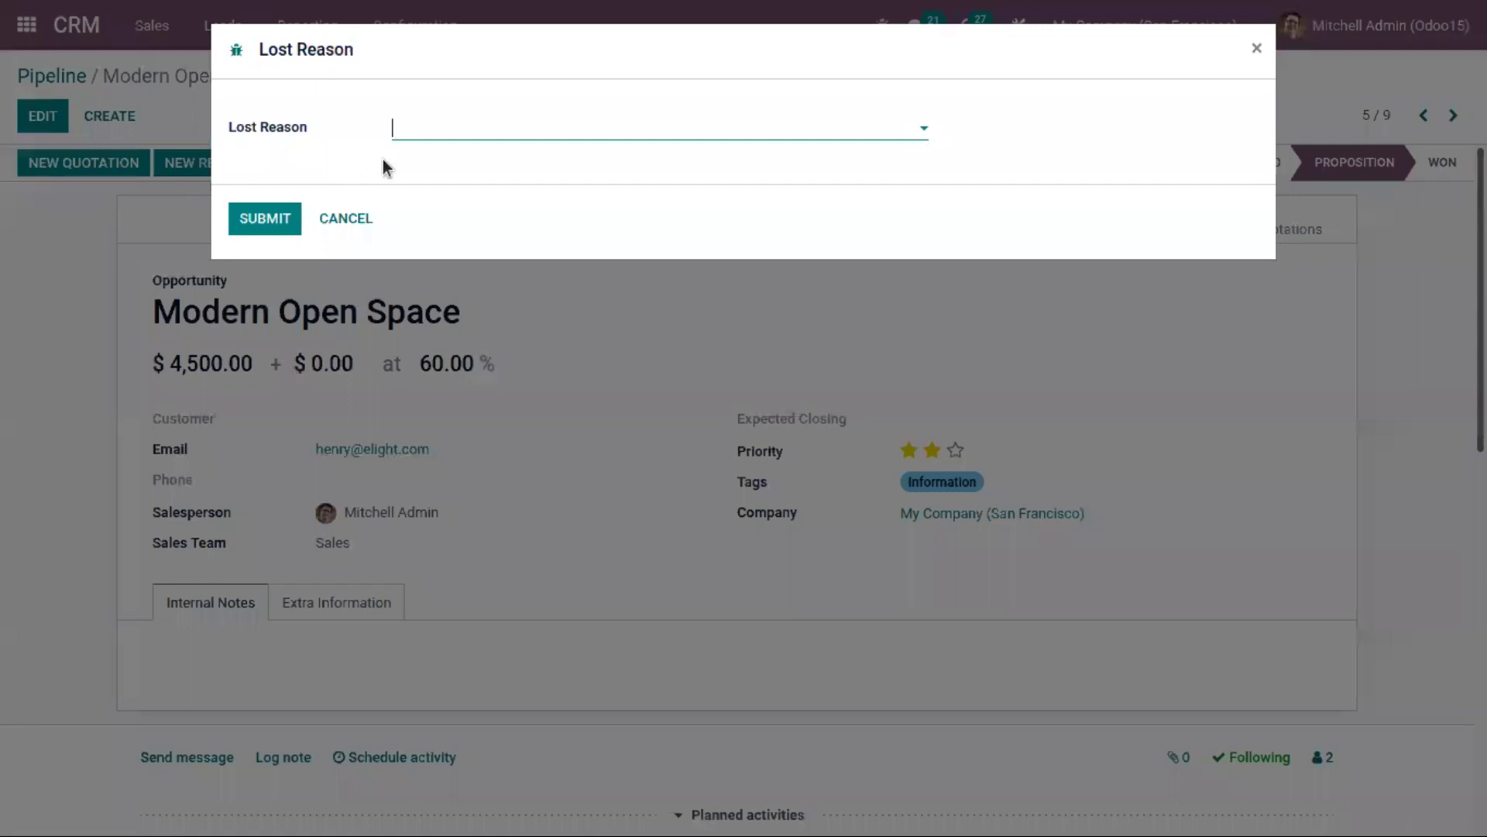
pyautogui.click(504, 217)
pyautogui.click(259, 218)
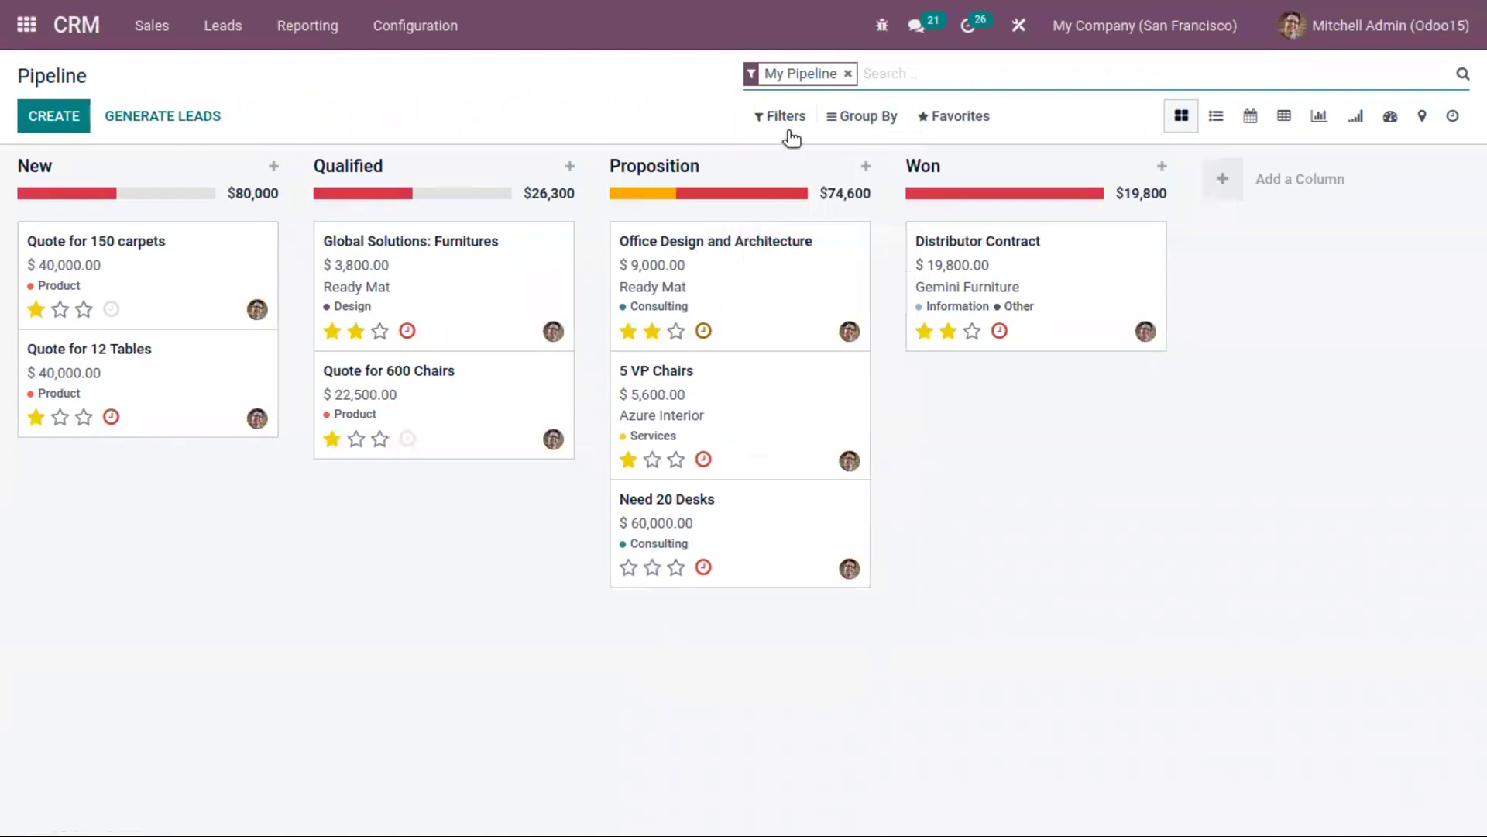
# Reapply the Lost filter to show only lost opportunities.
pyautogui.click(805, 124)
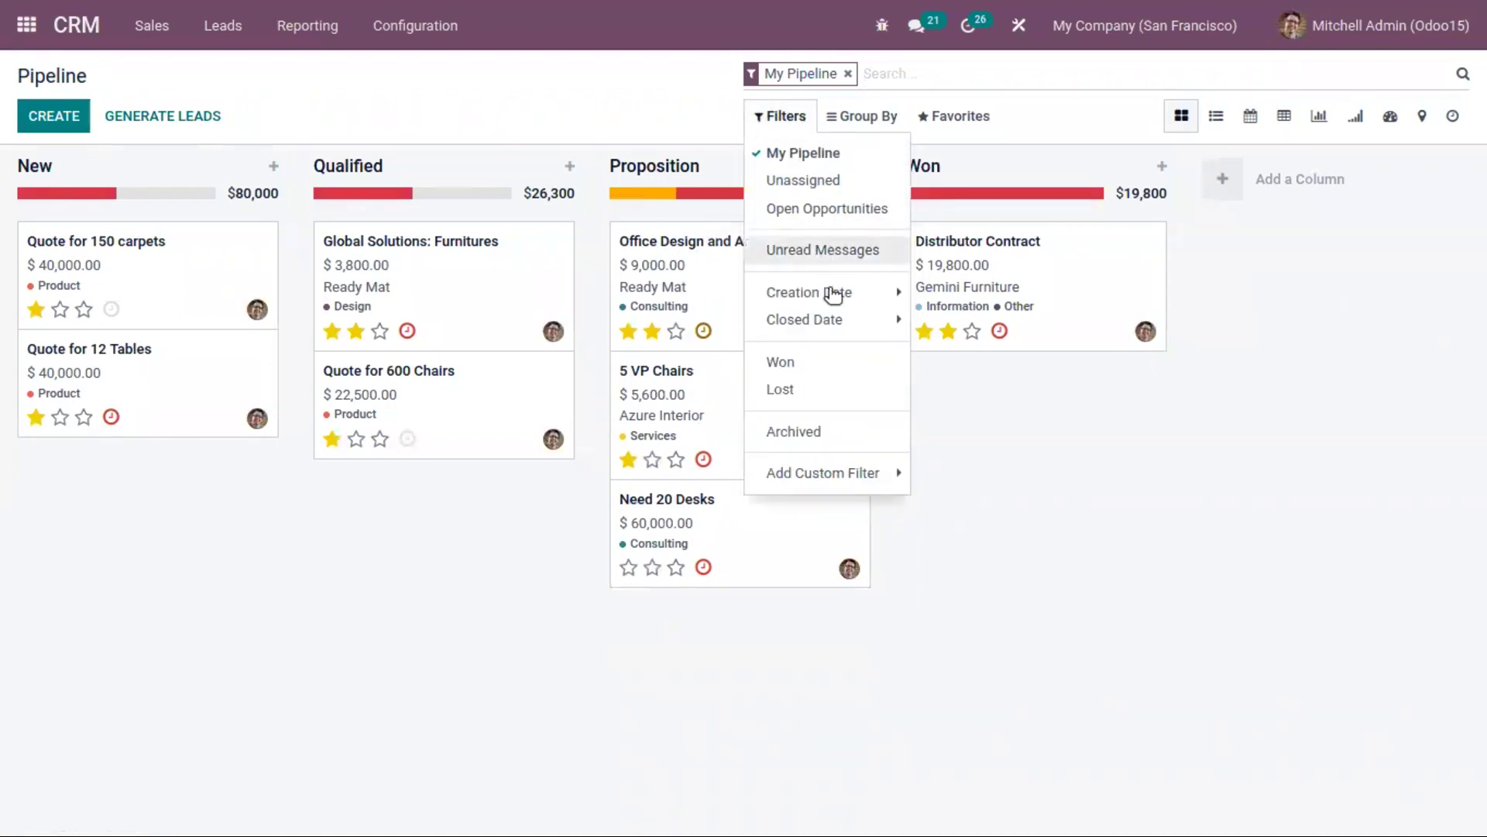
pyautogui.click(834, 387)
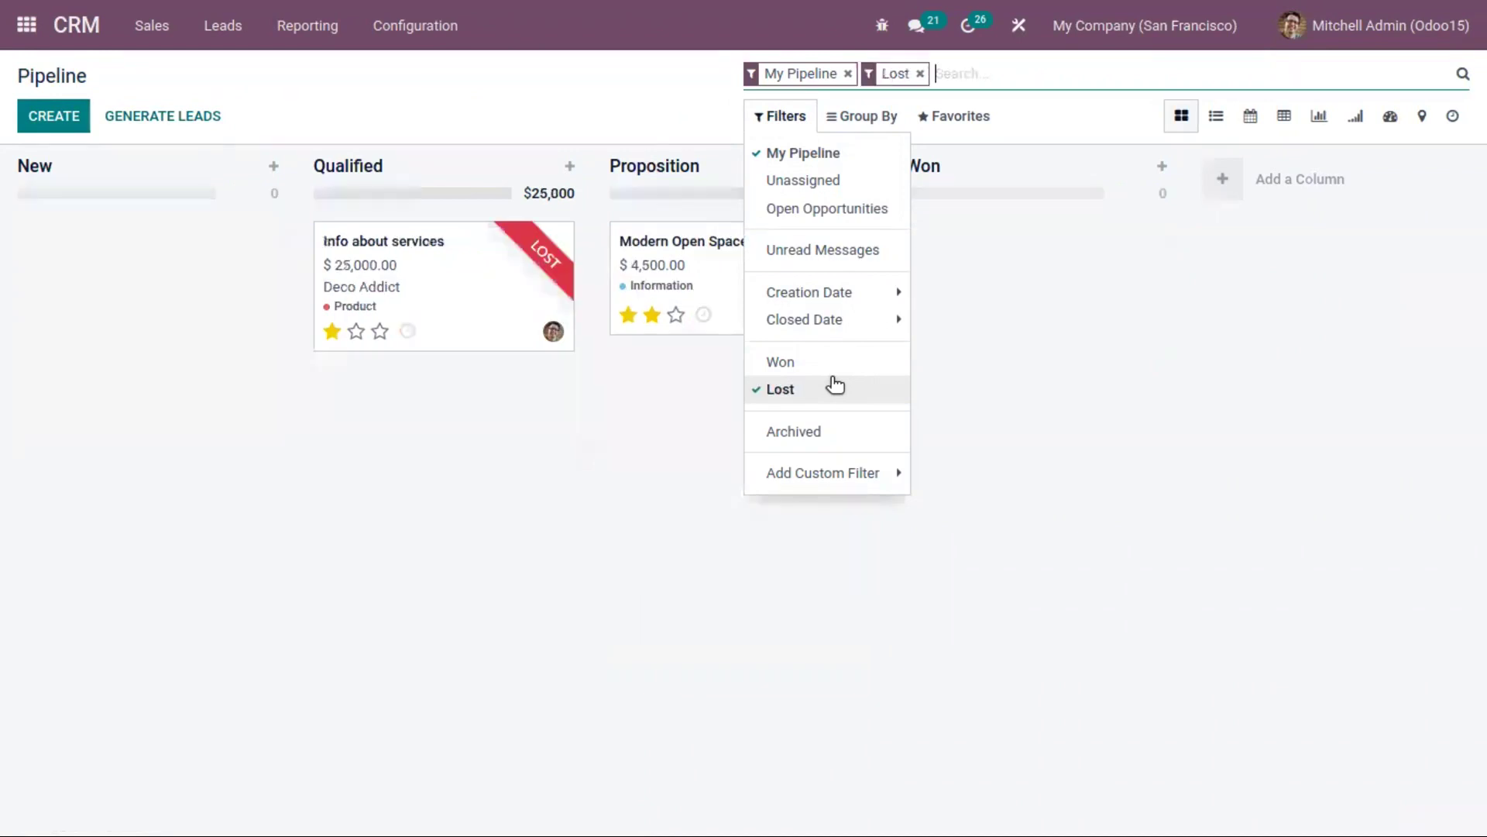
pyautogui.click(1052, 385)
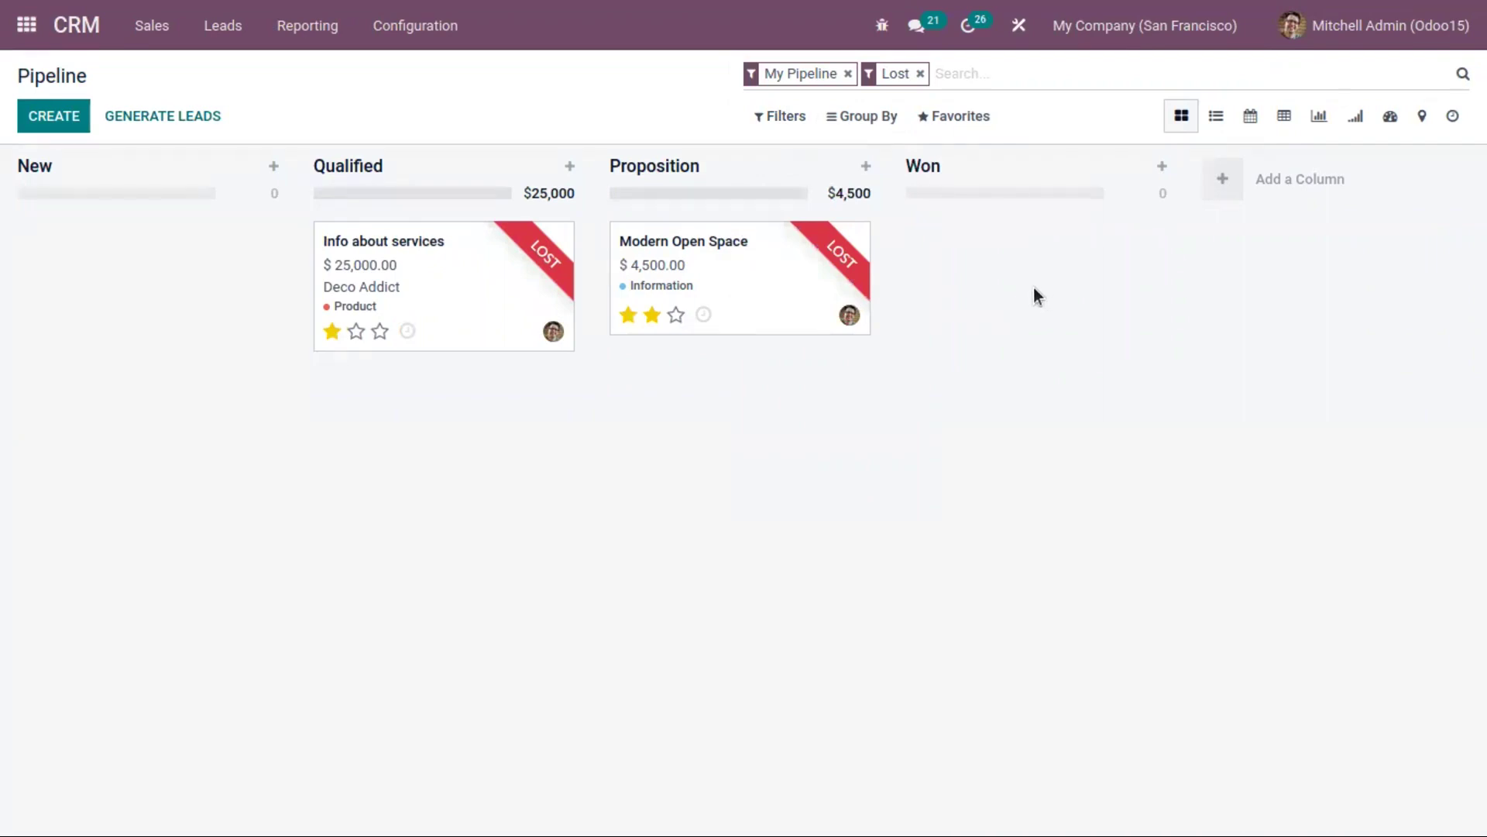
# Group the lost opportunities by Lost Reason: people/skills $25,000, Not enough stock $4,500.
pyautogui.click(860, 119)
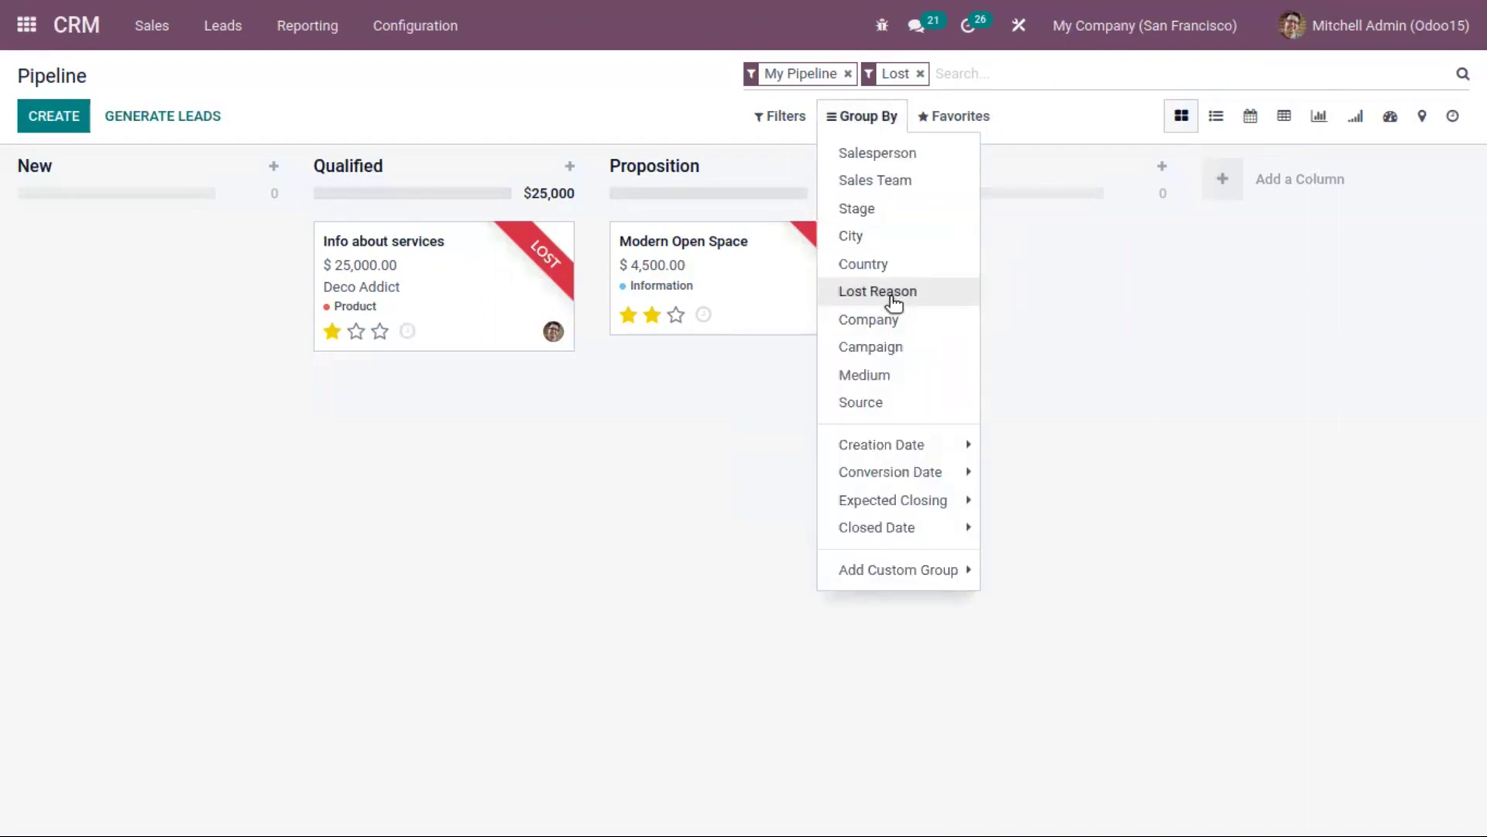
pyautogui.click(919, 292)
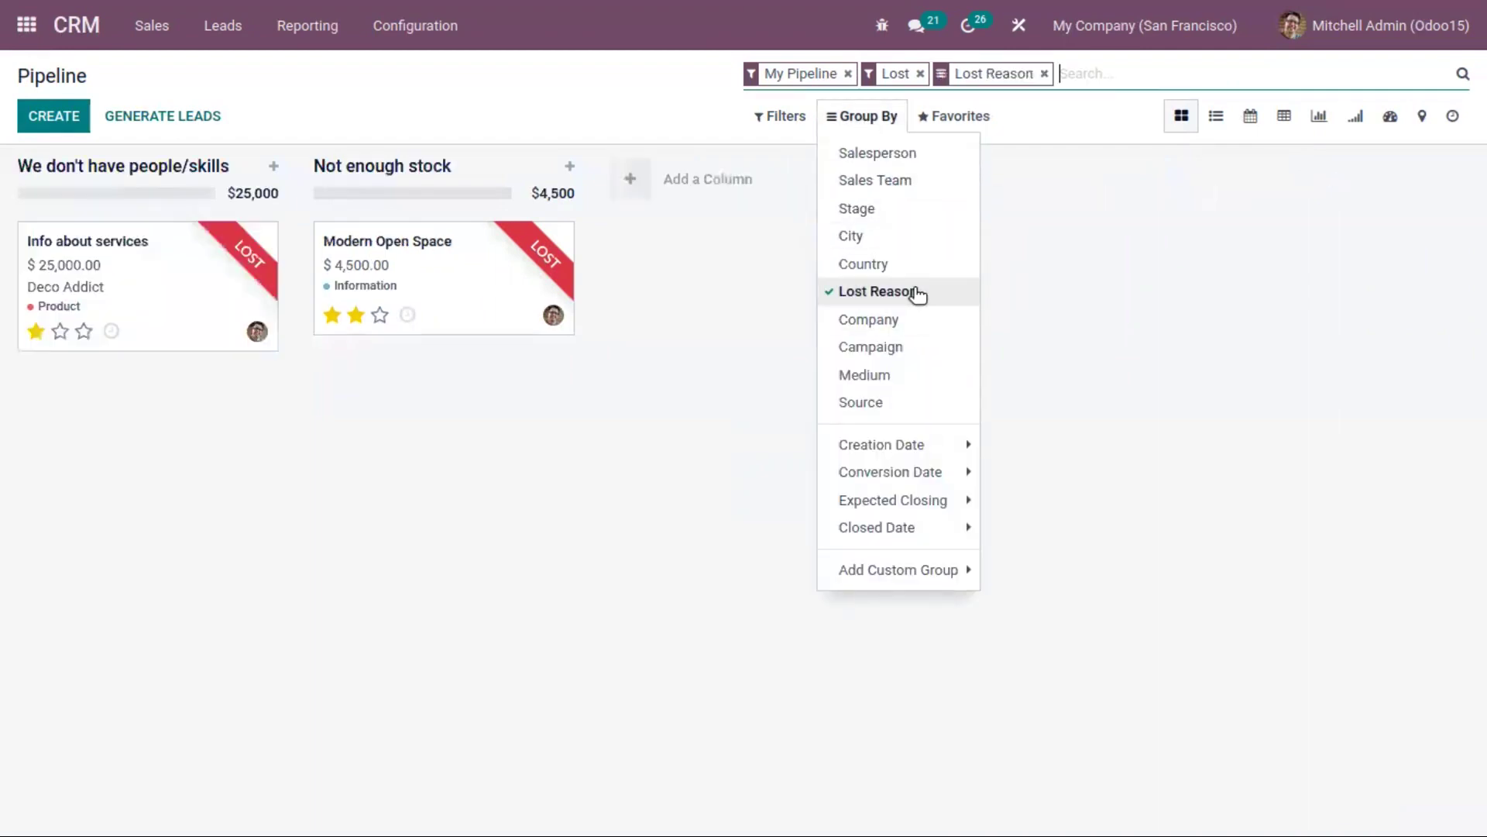
pyautogui.click(544, 435)
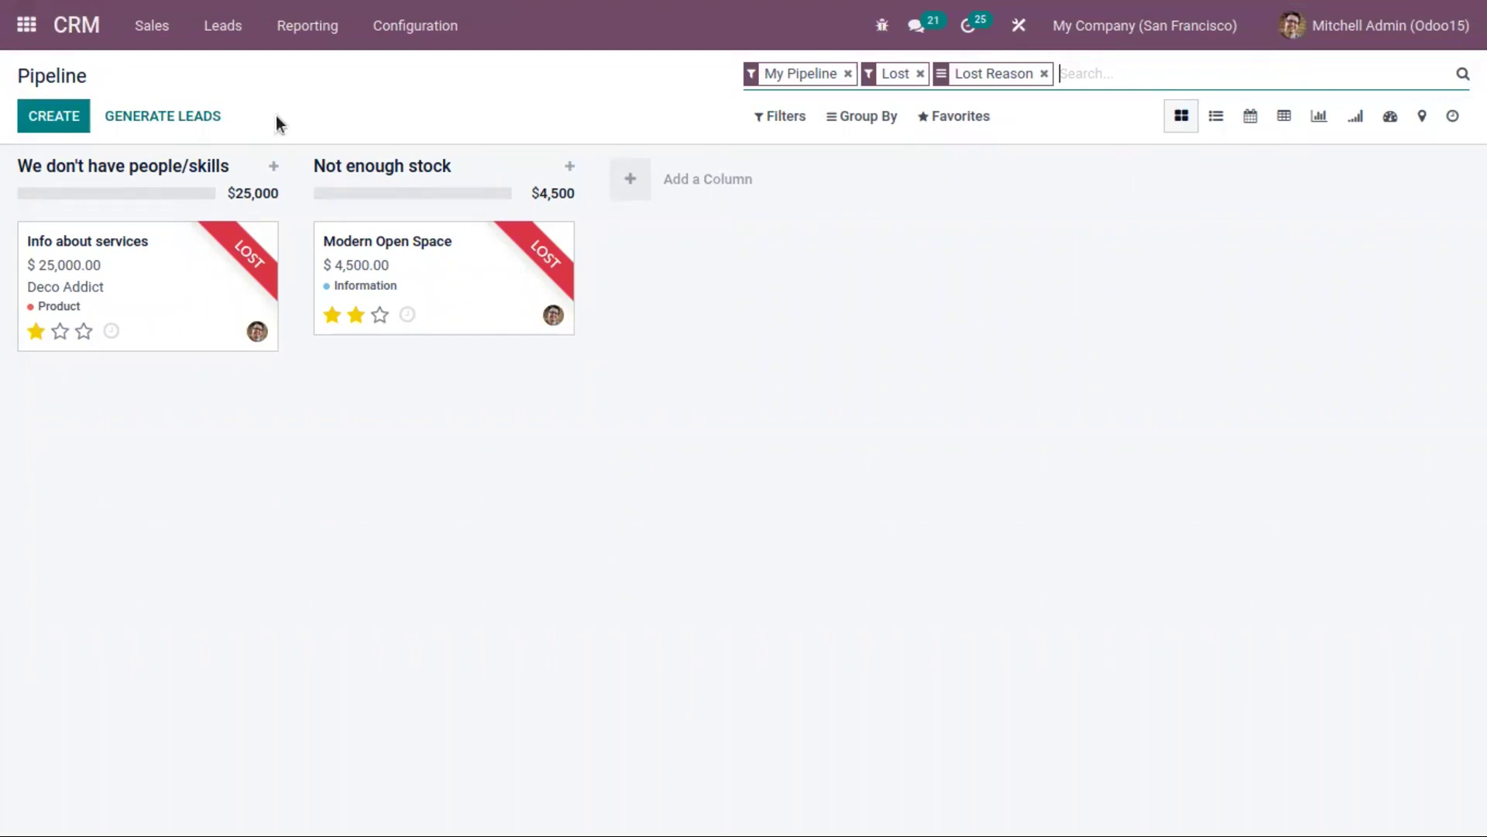
pyautogui.click(435, 20)
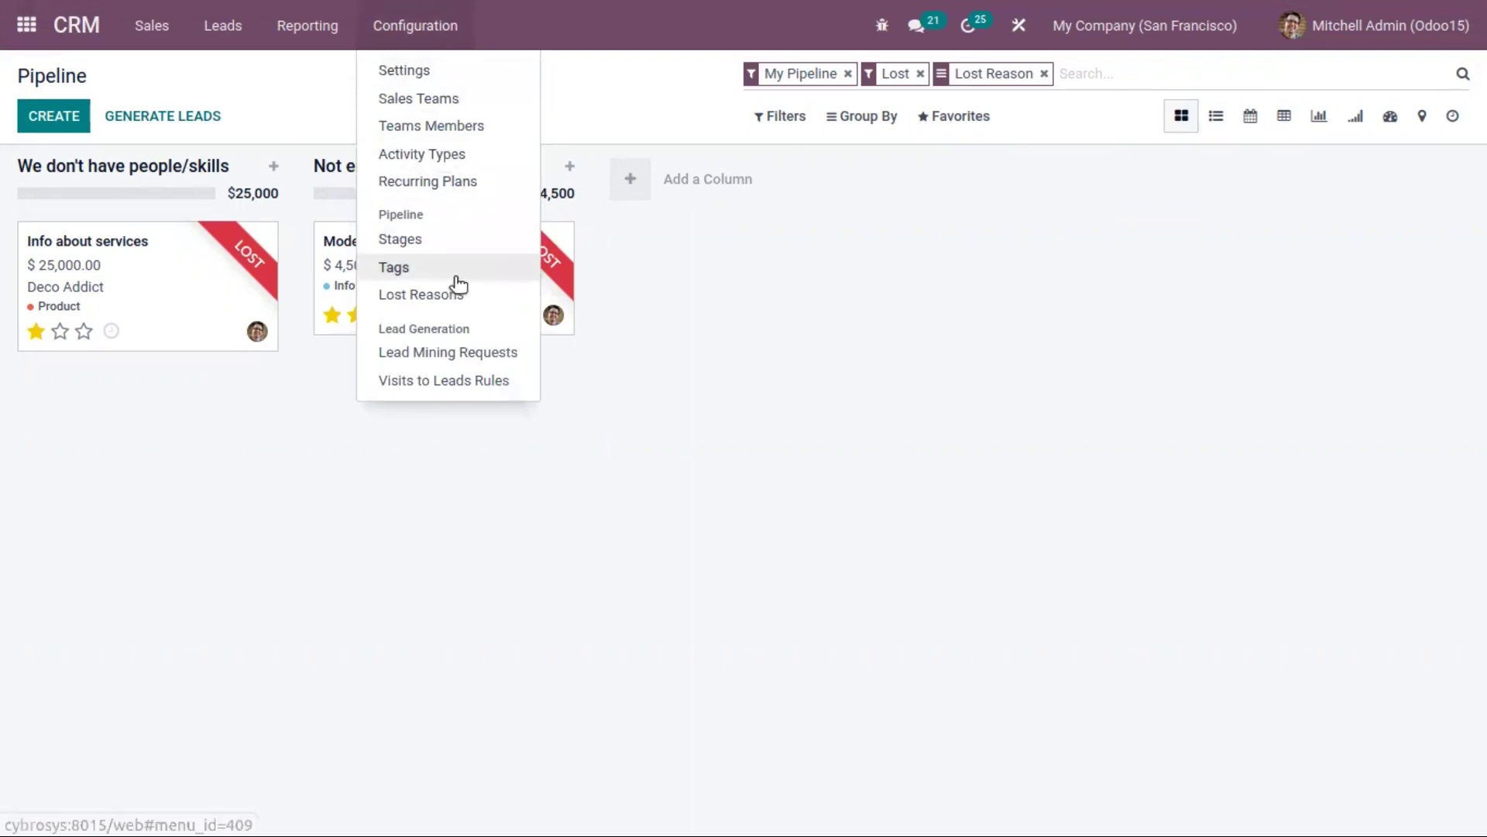
# Review the three lost reasons, discarding an empty new reason.
pyautogui.click(461, 298)
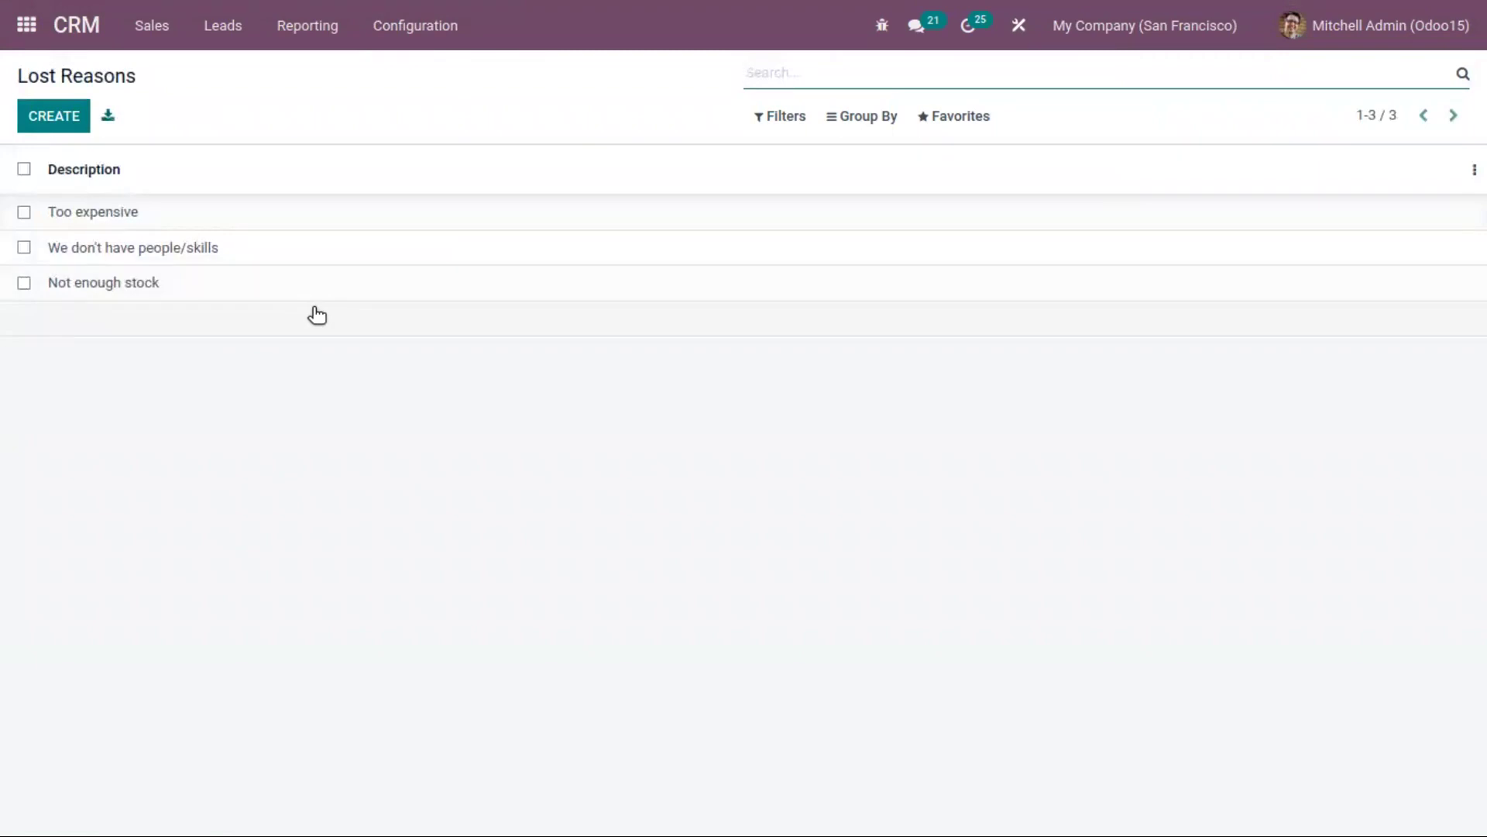
pyautogui.click(58, 112)
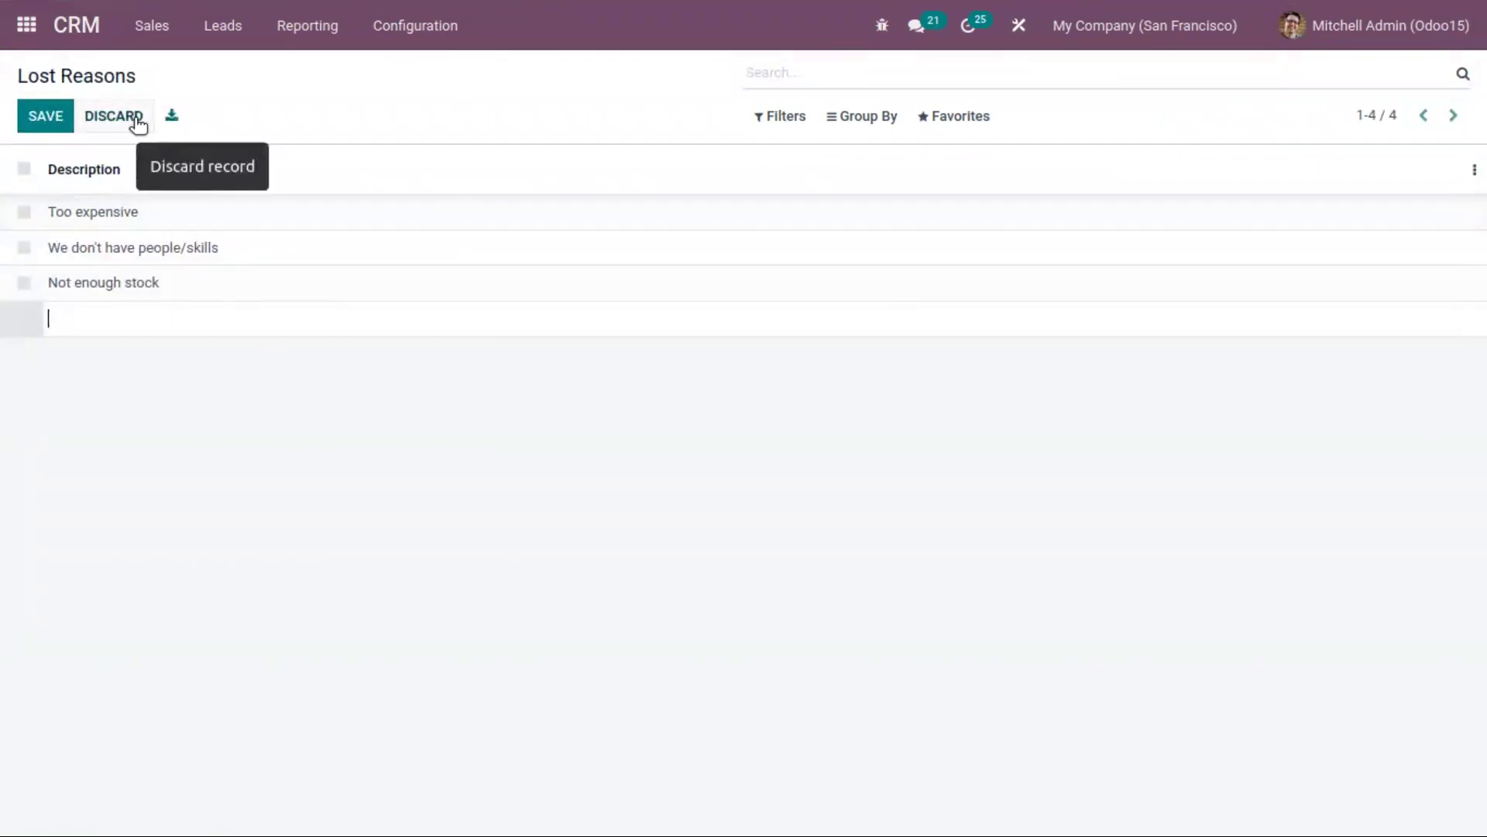
pyautogui.click(138, 124)
# Return to Sales > My Pipeline showing active opportunities only.
pyautogui.click(152, 43)
pyautogui.click(180, 70)
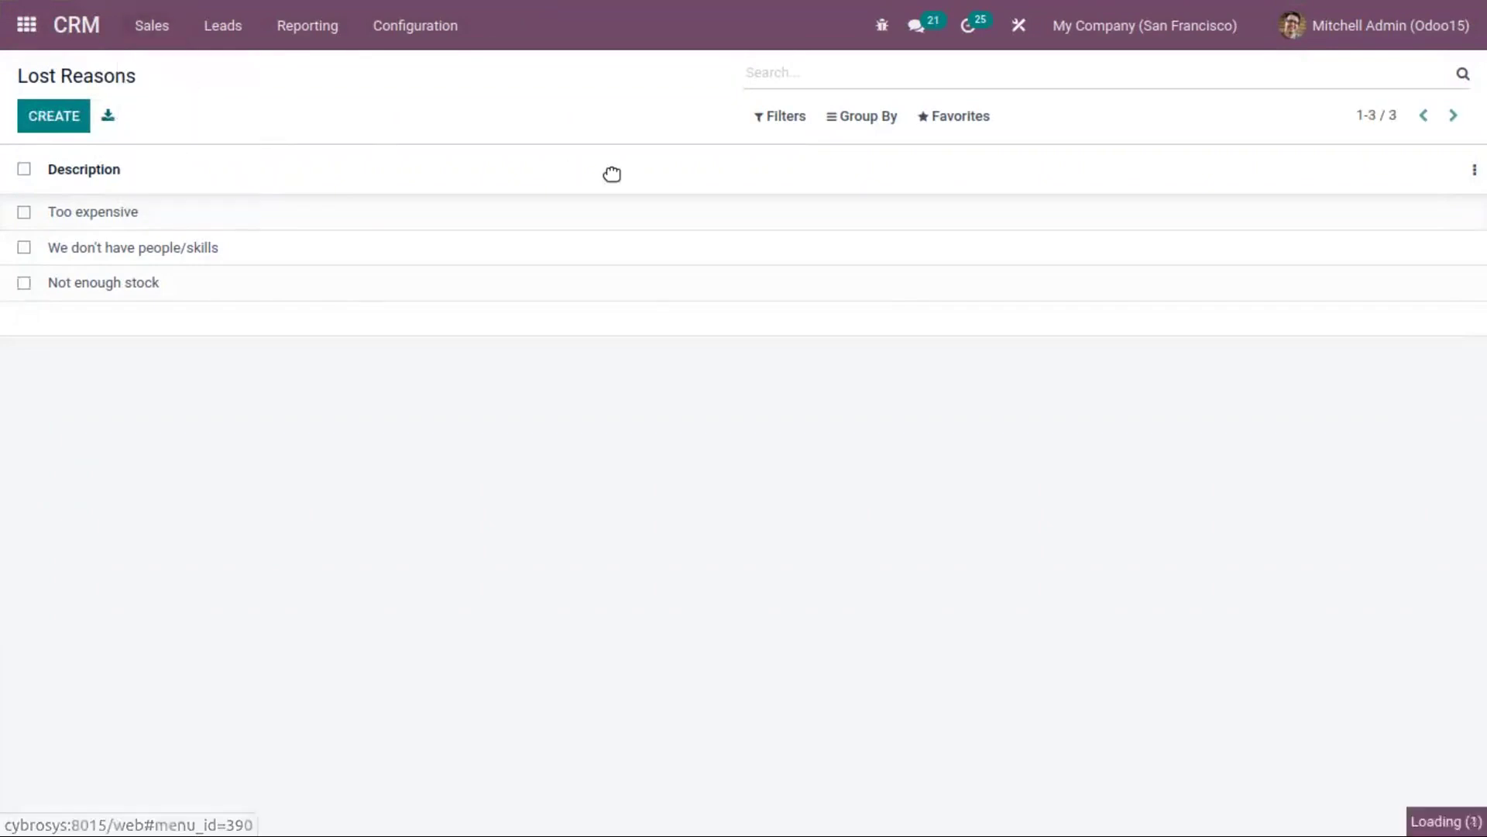
pyautogui.click(782, 117)
# Show lost opportunities grouped by Lost Reason and start scheduling an activity for Modern Open Space.
pyautogui.moveTo(834, 338)
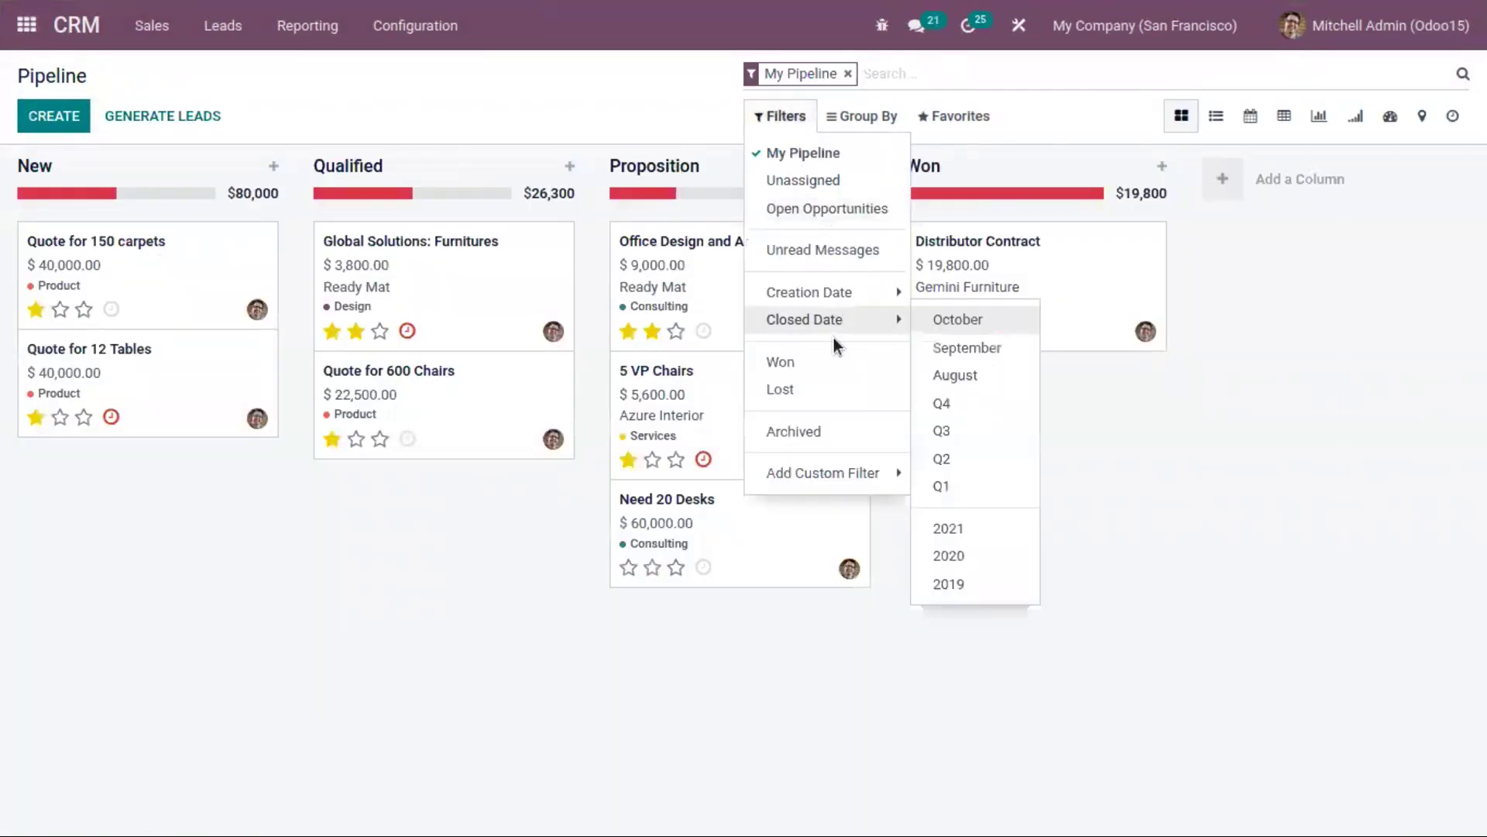
pyautogui.click(838, 386)
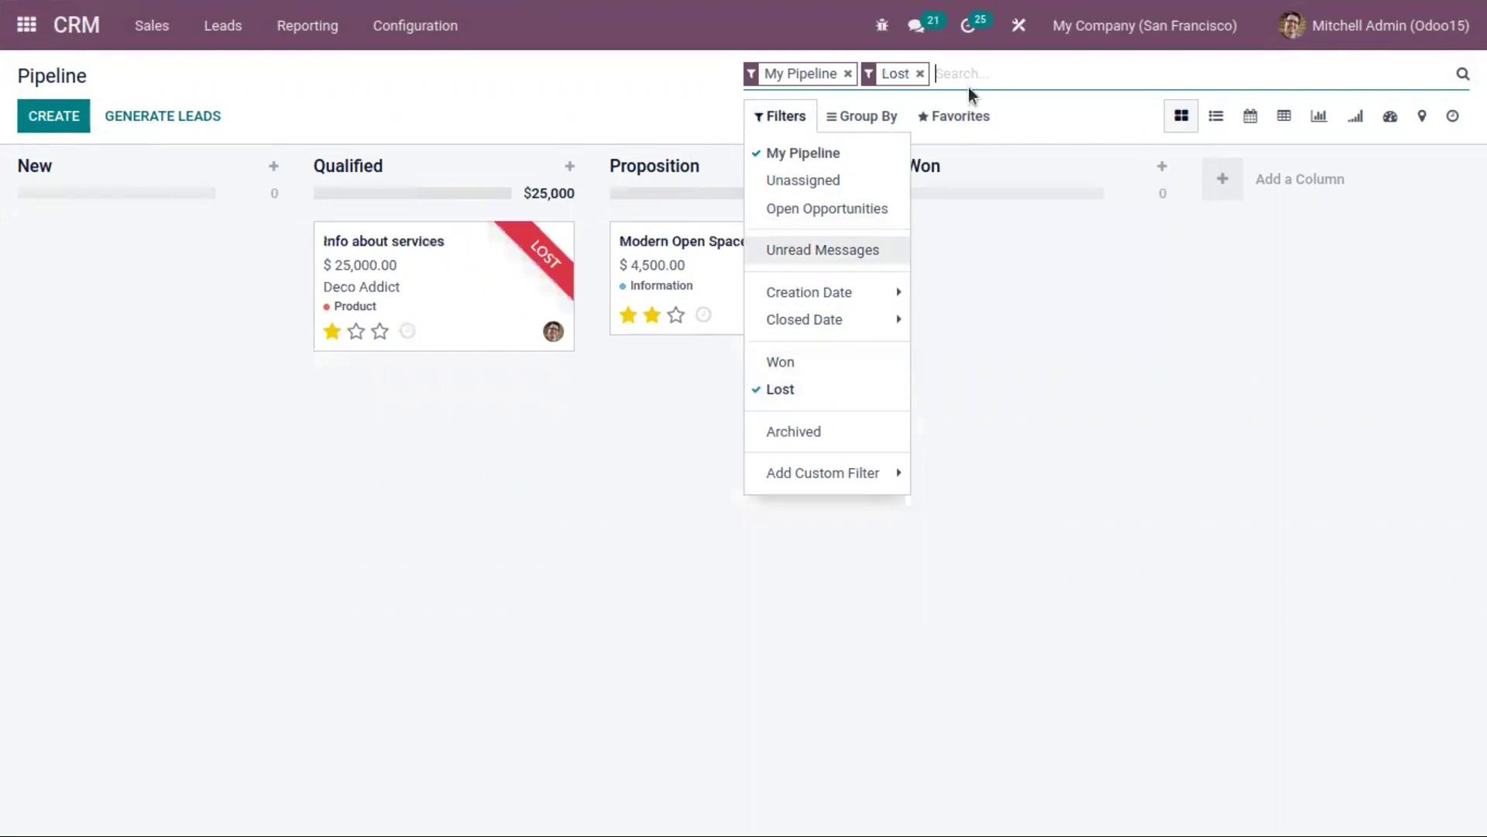
pyautogui.click(862, 116)
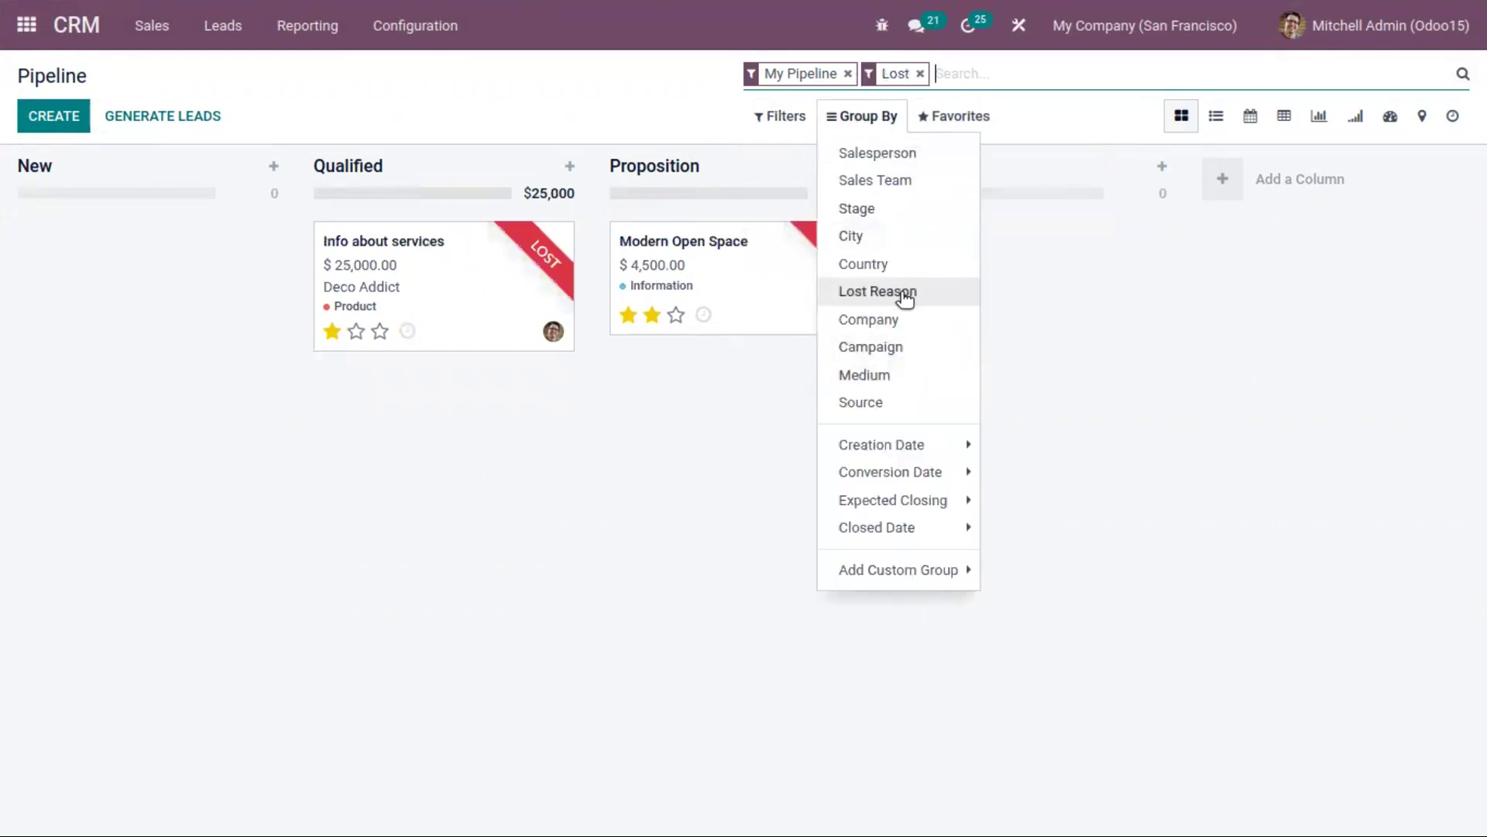
pyautogui.click(947, 291)
pyautogui.click(1039, 253)
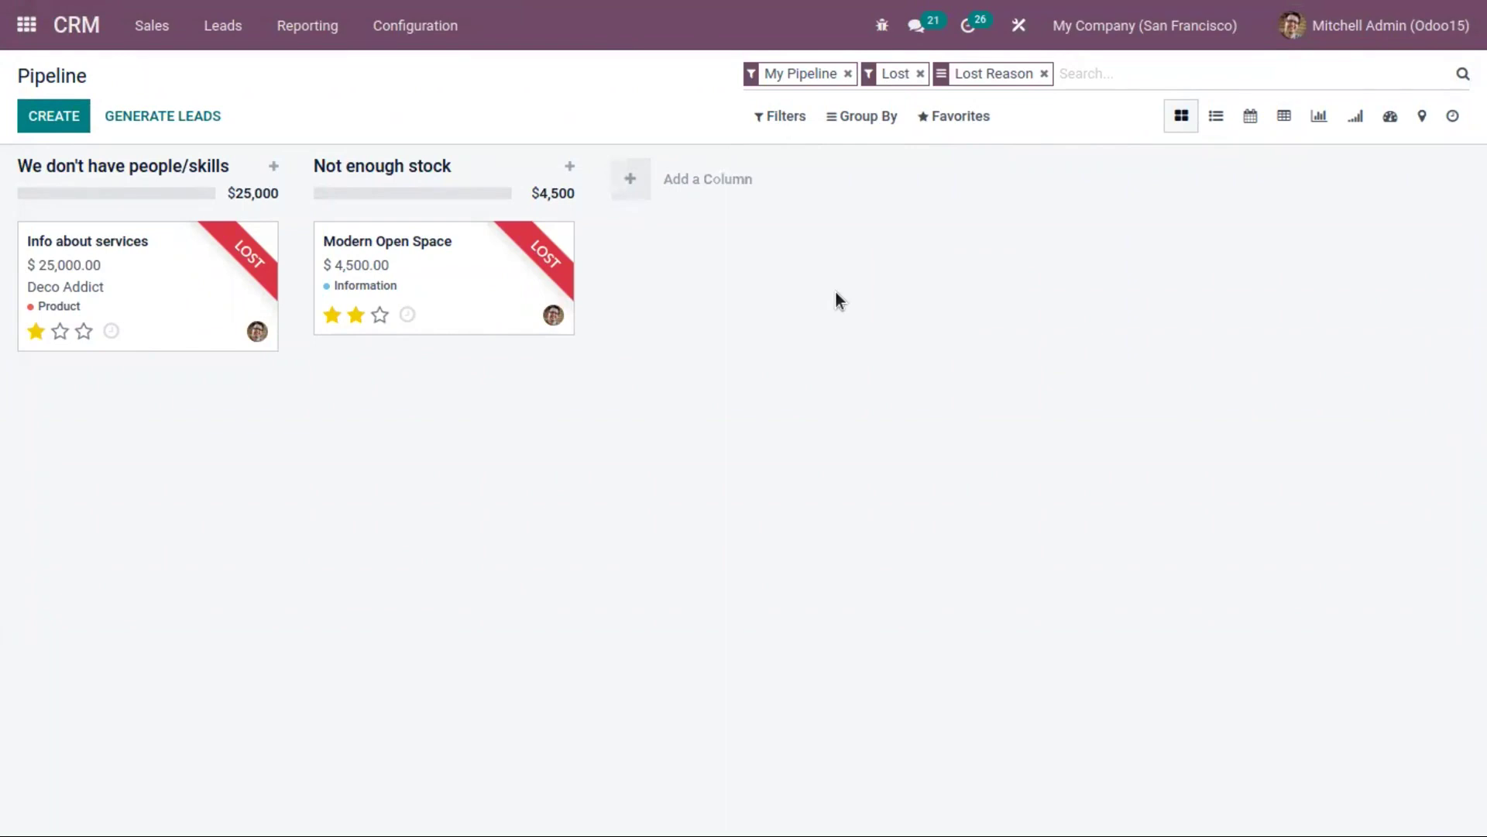
pyautogui.click(407, 315)
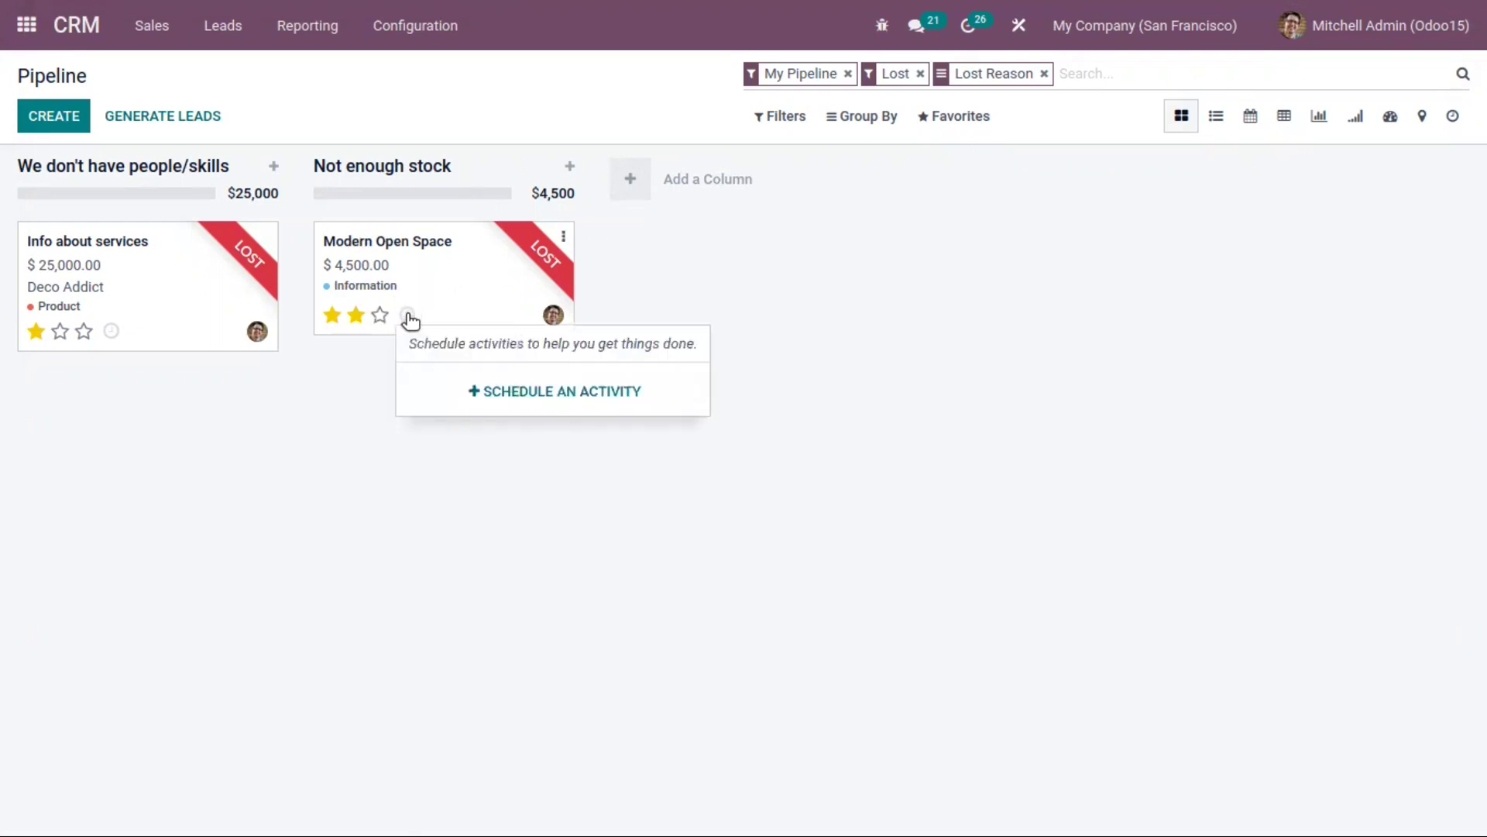
pyautogui.click(557, 389)
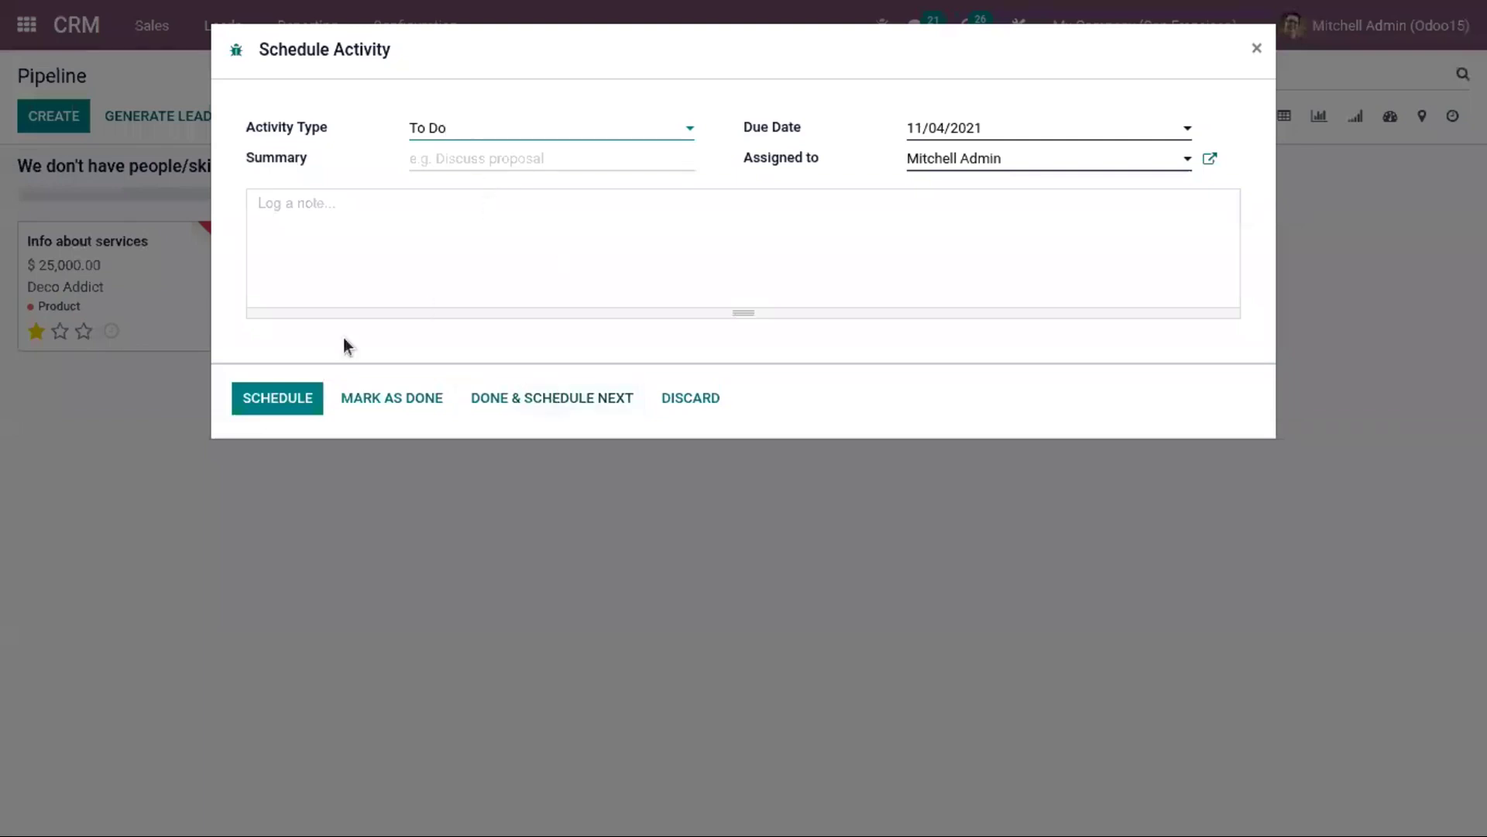
# Save a Call activity 'Feedback call' due 11/01/2021 for Modern Open Space.
pyautogui.click(488, 128)
pyautogui.click(476, 200)
pyautogui.click(476, 157)
pyautogui.write('Fe')
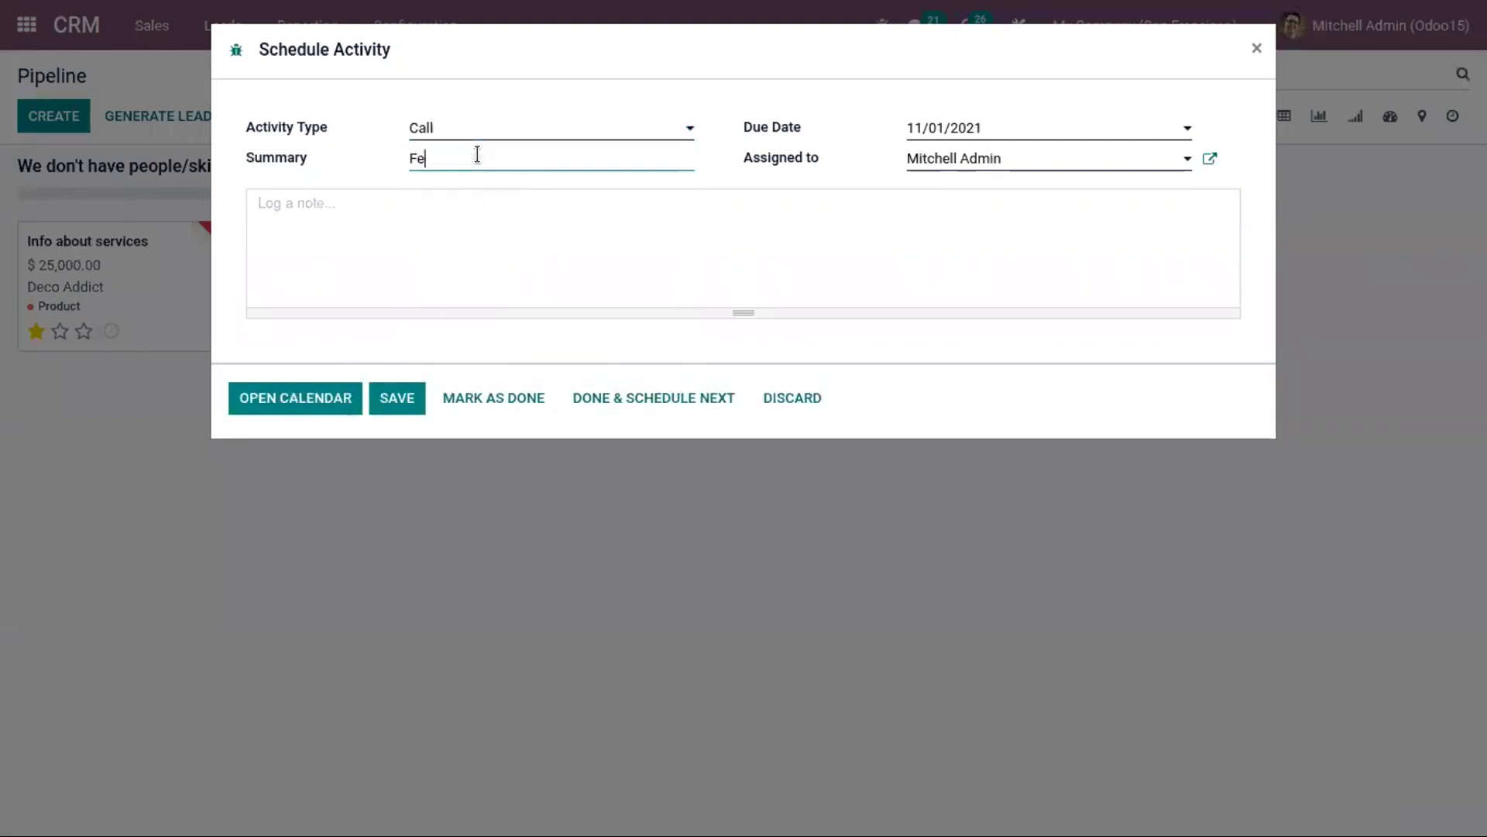
pyautogui.write('edback call')
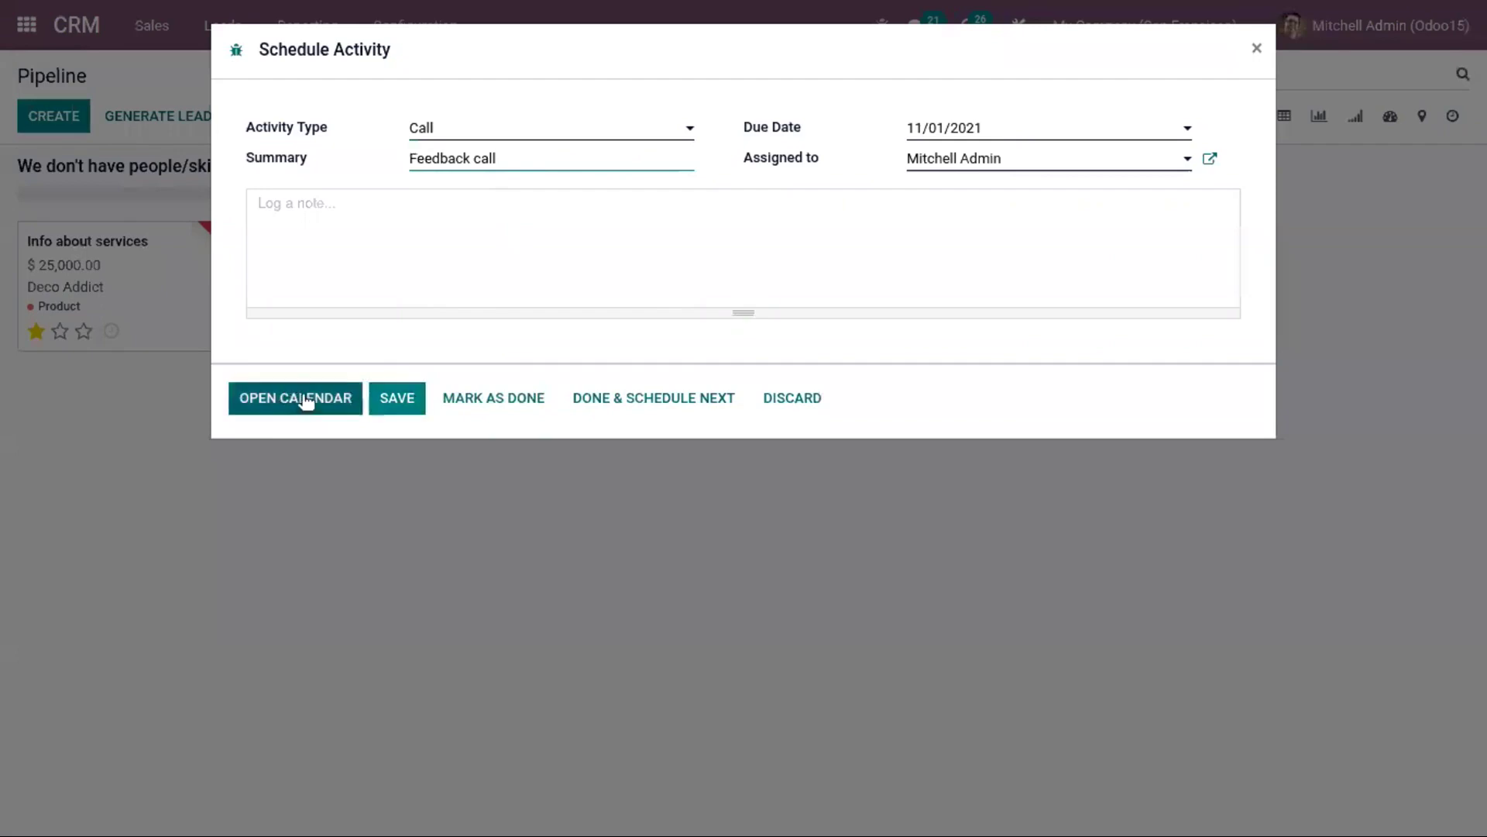
pyautogui.click(379, 400)
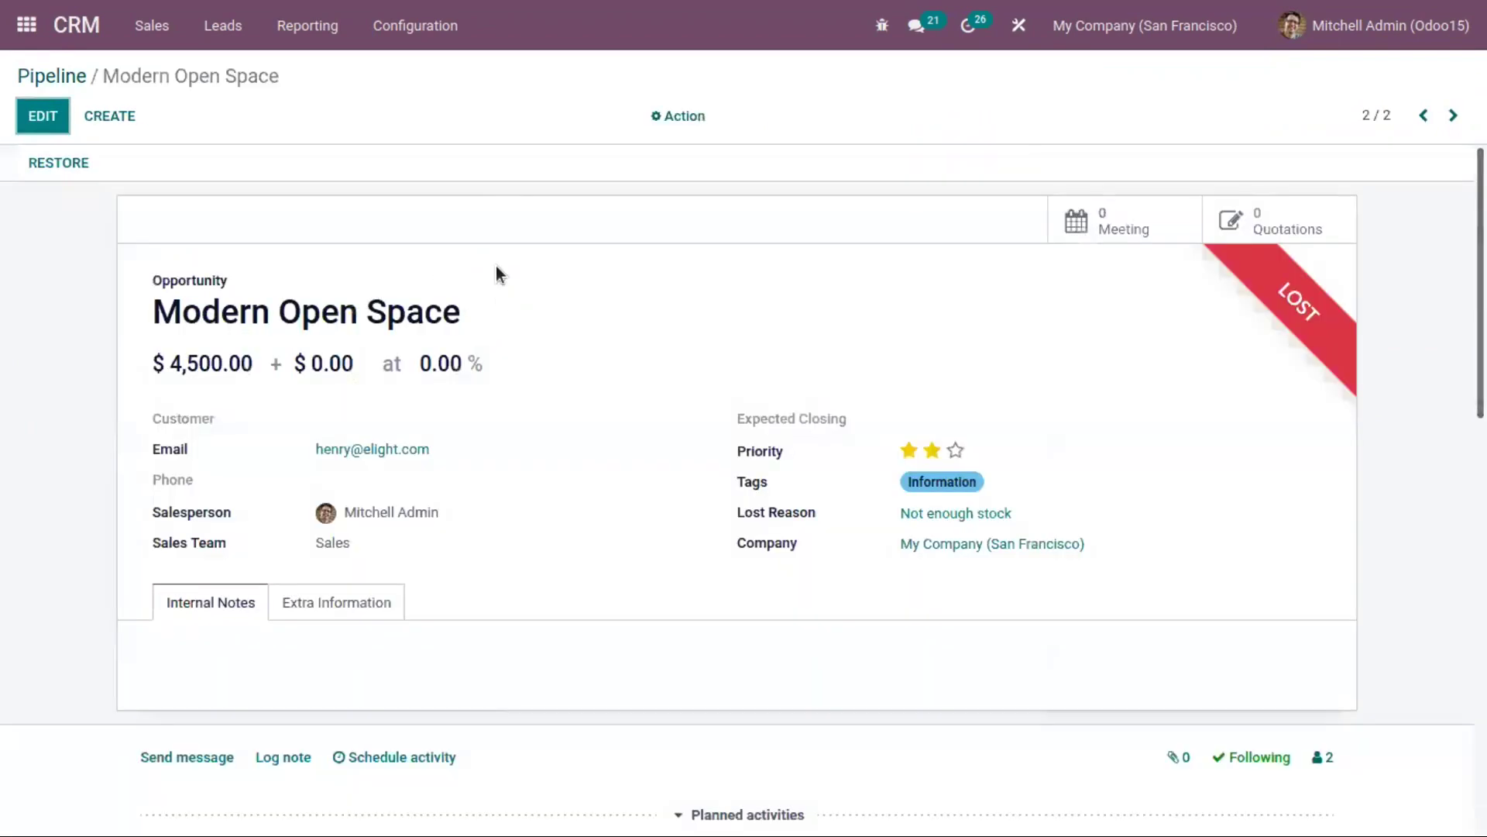
# Unarchive Modern Open Space, then archive it again.
pyautogui.click(681, 116)
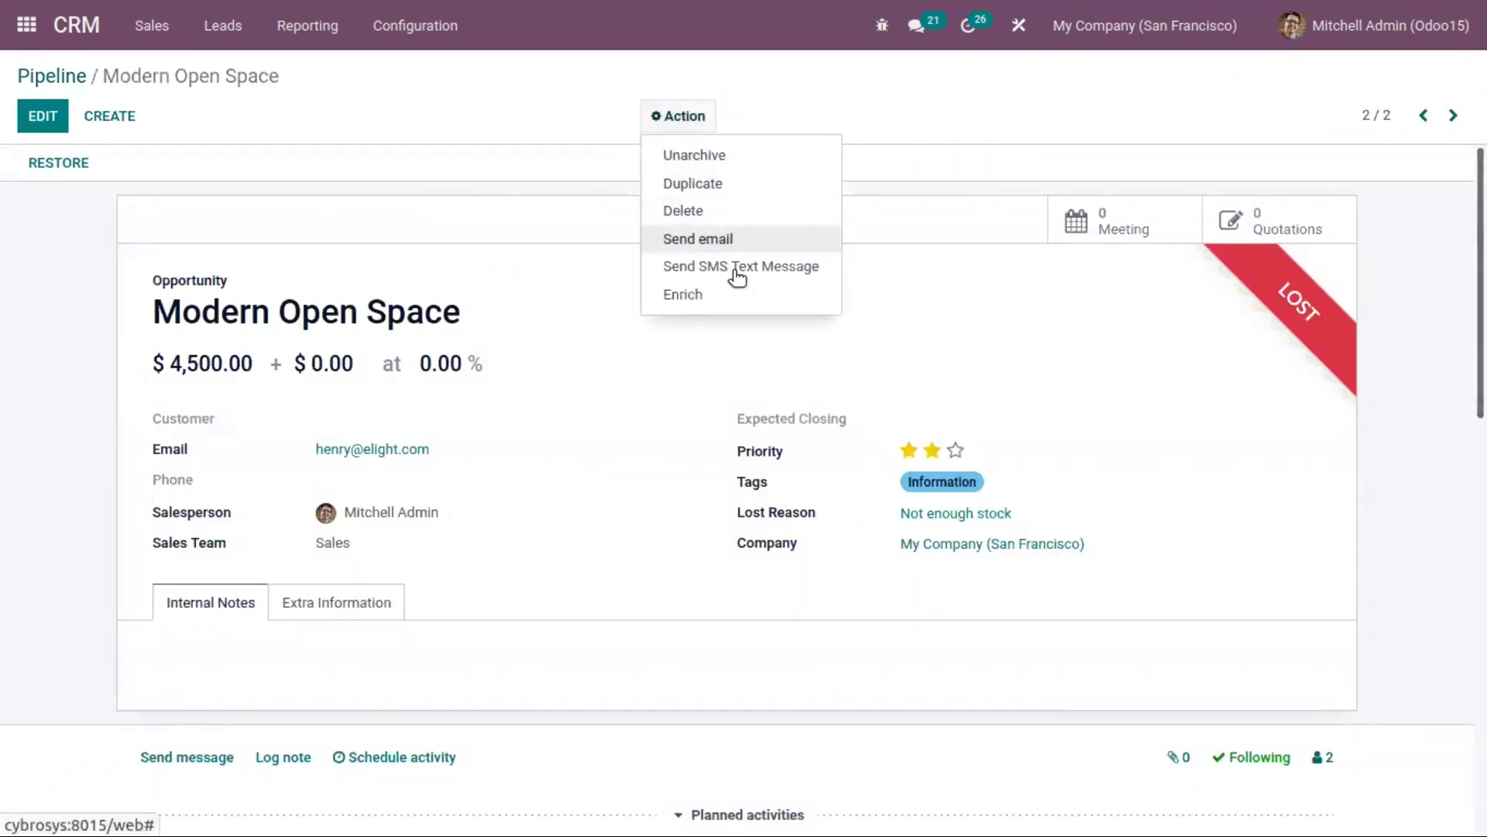
pyautogui.click(710, 155)
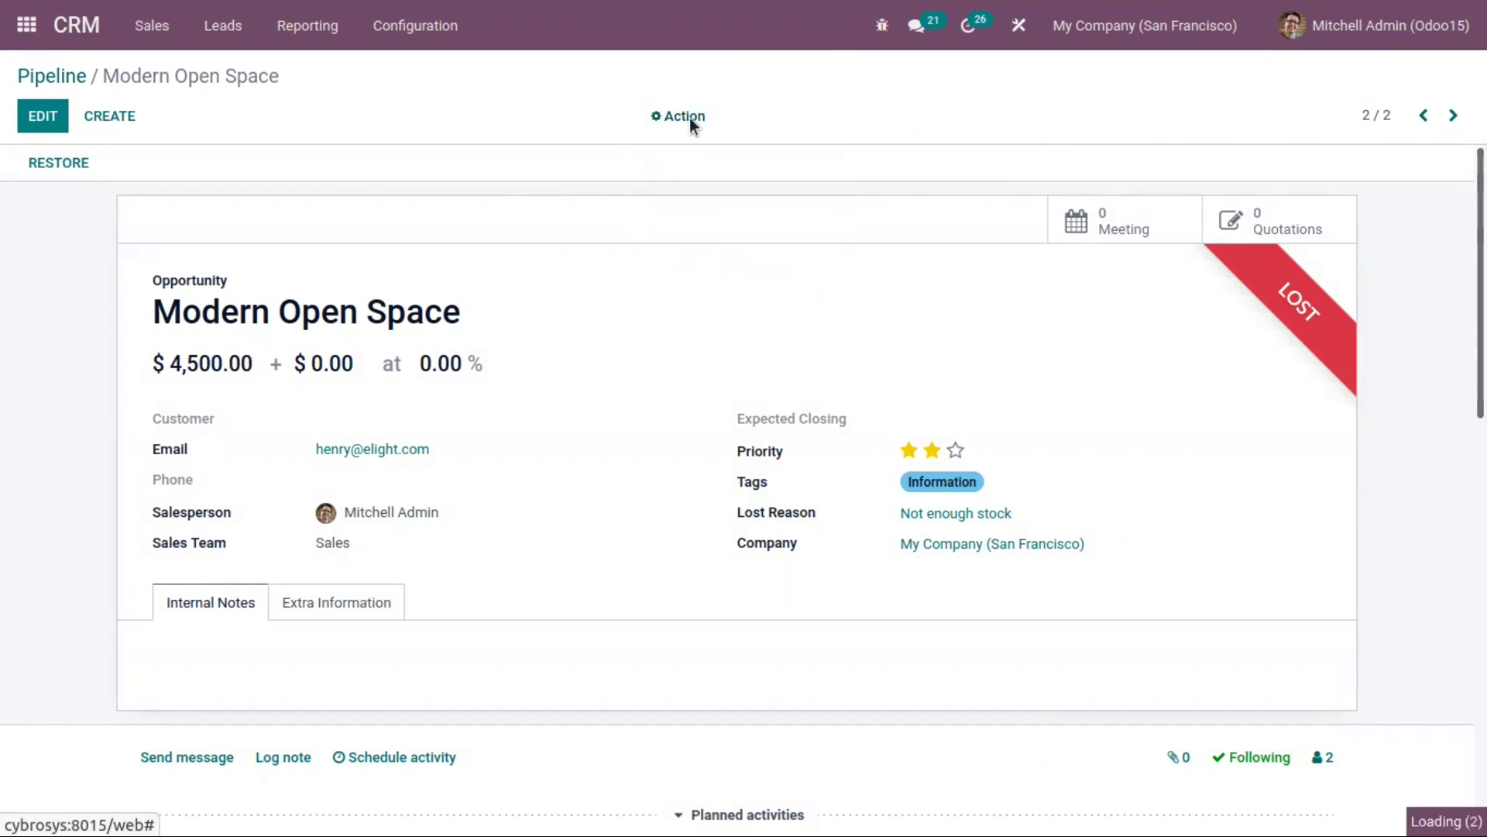
pyautogui.click(688, 114)
pyautogui.click(697, 156)
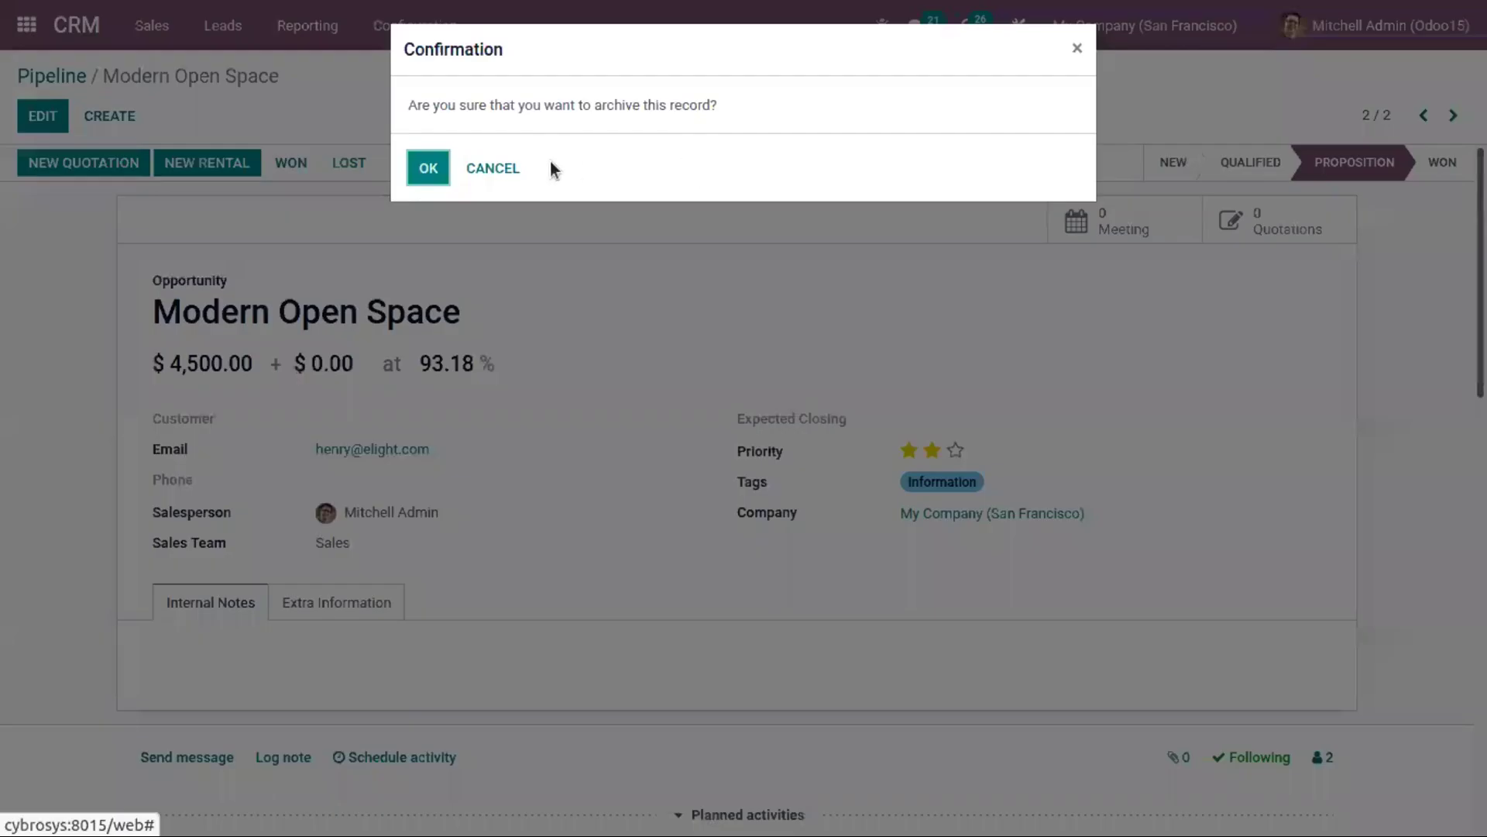
pyautogui.click(426, 166)
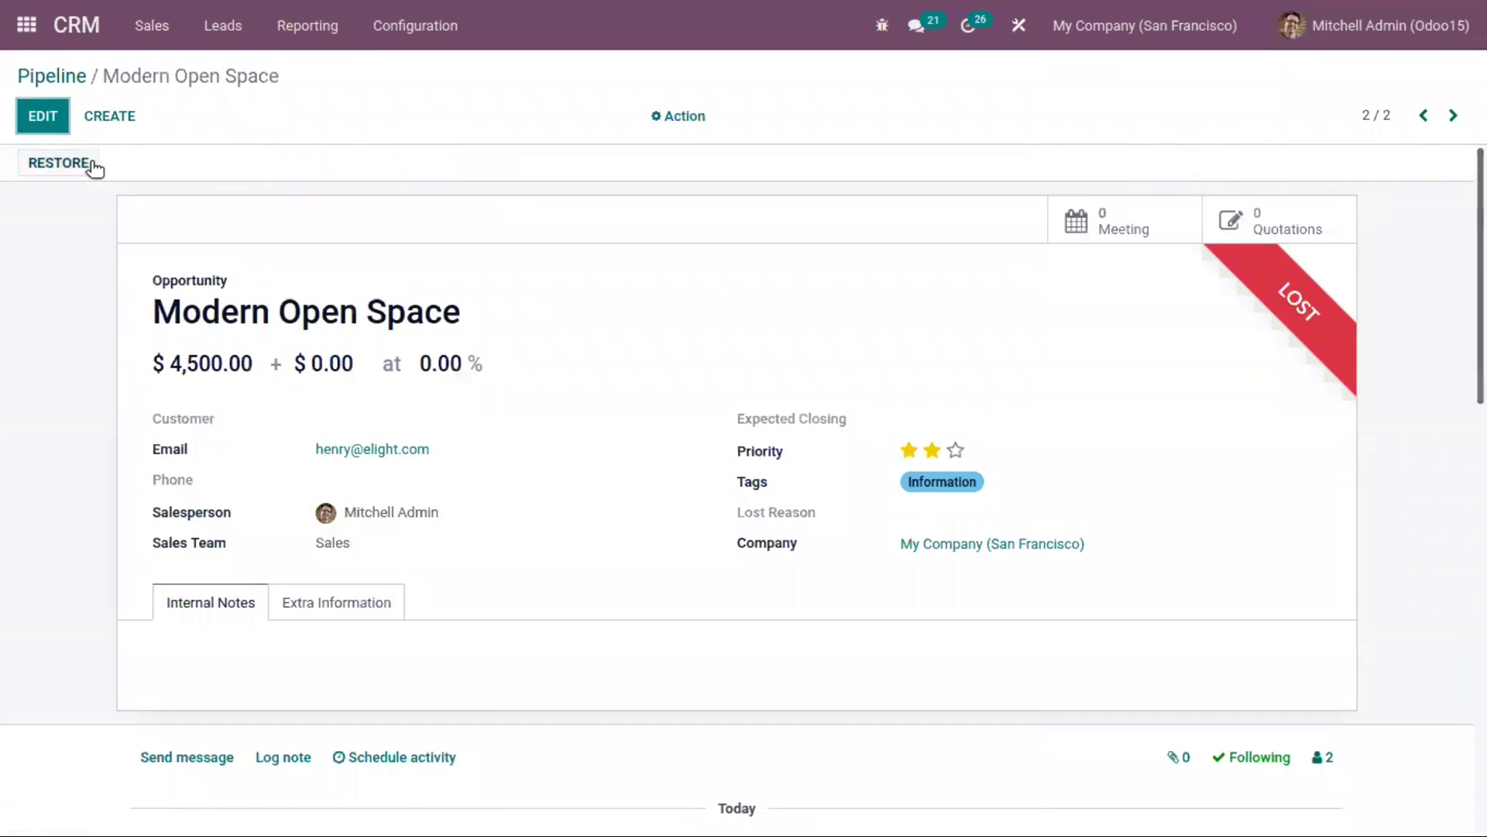
# Restore Modern Open Space to active and return to the lost opportunities board.
pyautogui.click(73, 161)
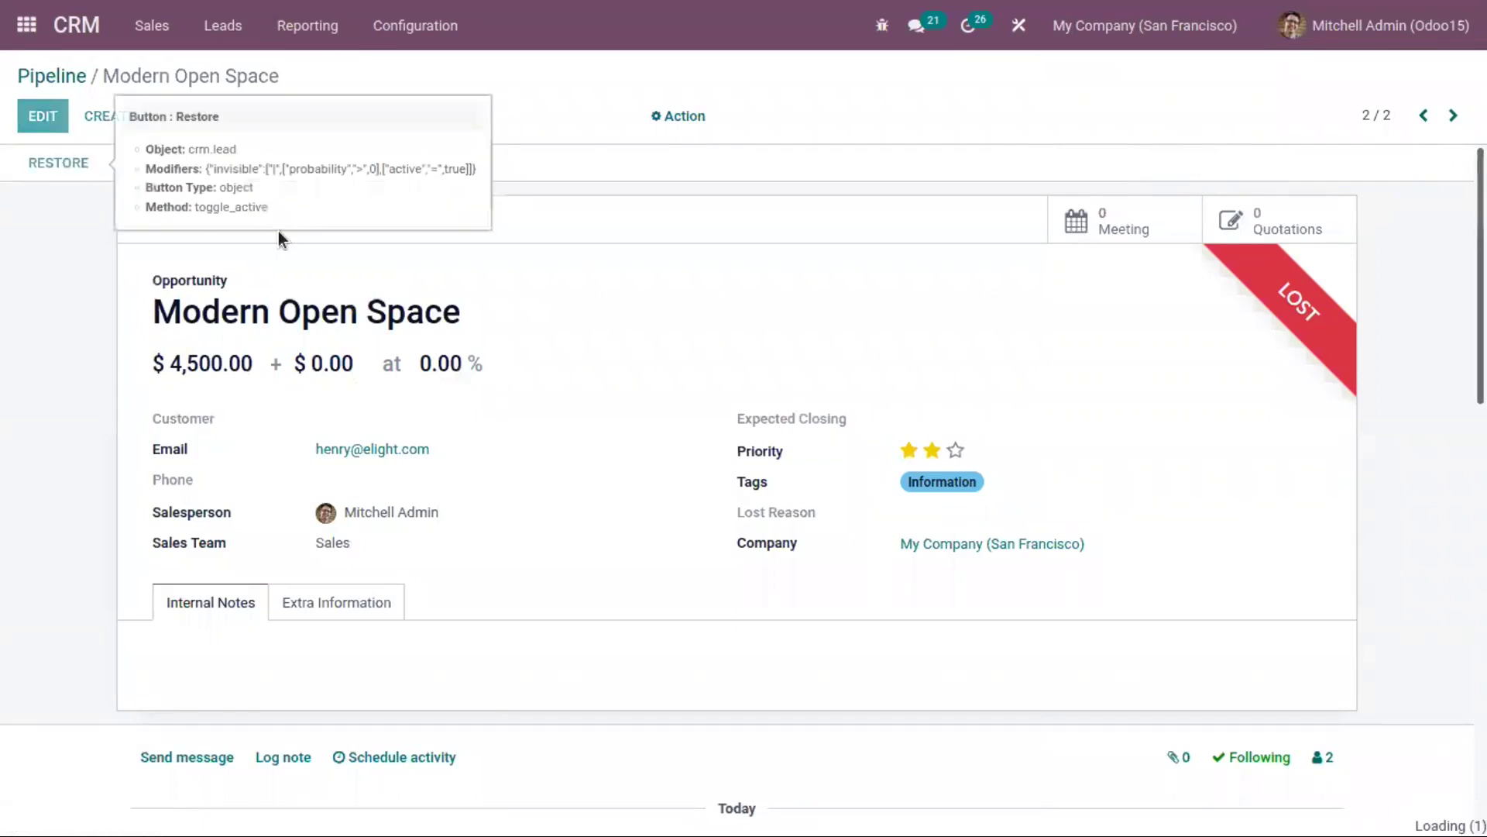
pyautogui.click(56, 75)
pyautogui.click(205, 26)
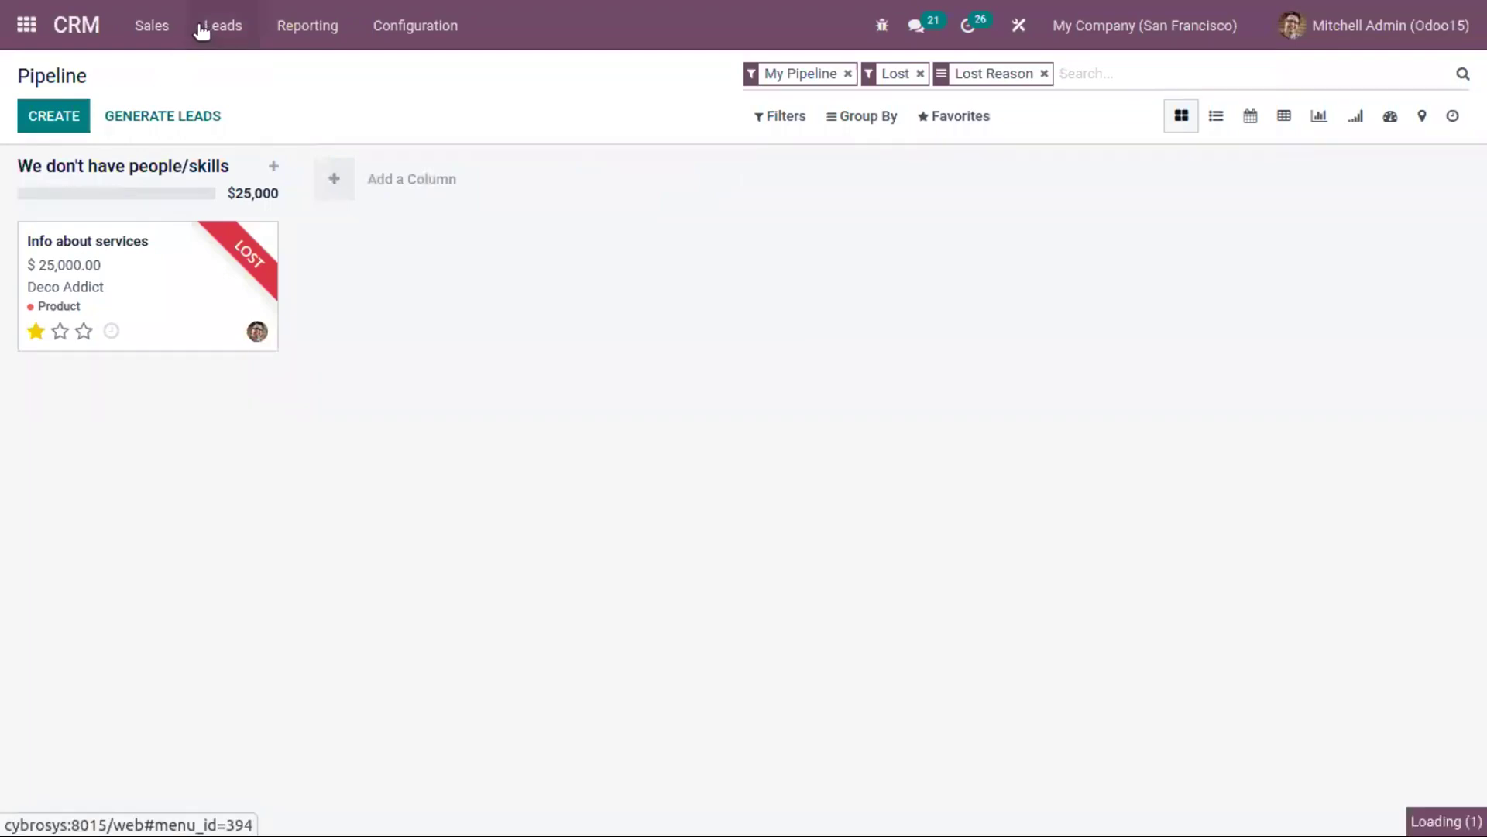
# Show the My Pipeline kanban and open the Office Design and Architecture opportunity.
pyautogui.click(151, 25)
pyautogui.click(171, 68)
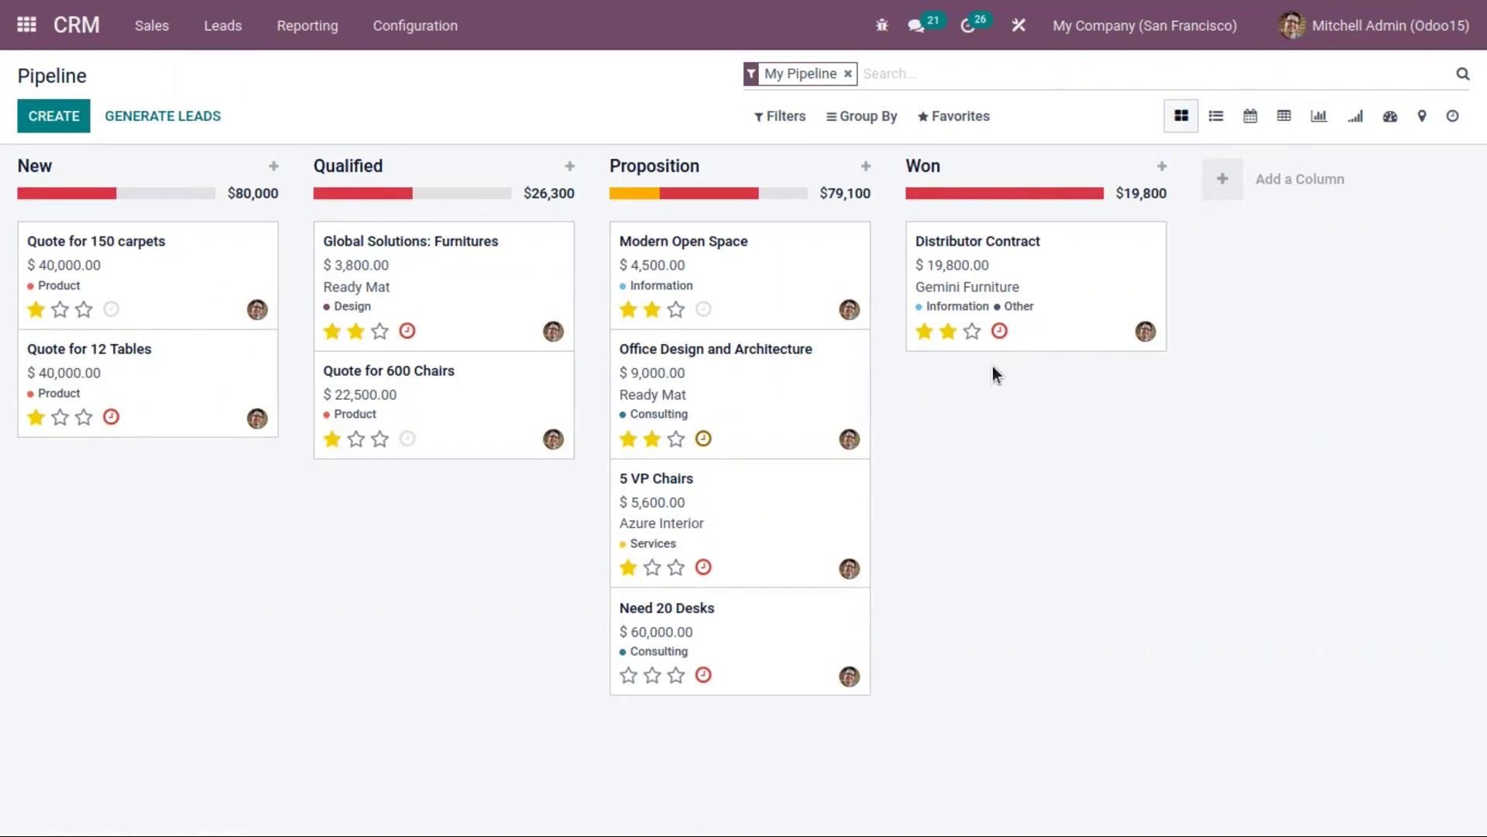
pyautogui.click(797, 416)
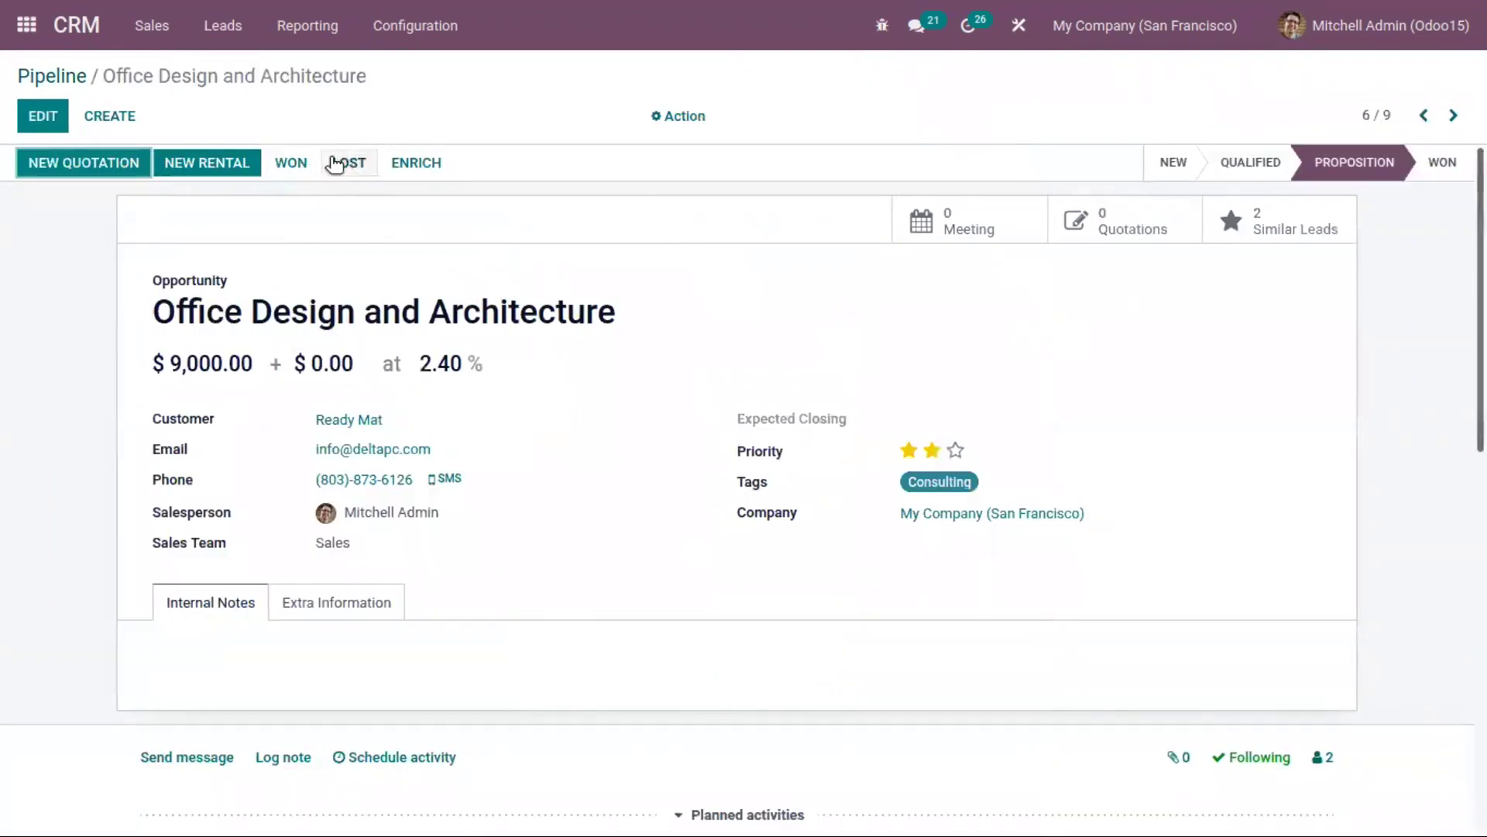
# Mark Office Design and Architecture as lost for 'We don't have people/skills'.
pyautogui.click(351, 164)
pyautogui.click(426, 130)
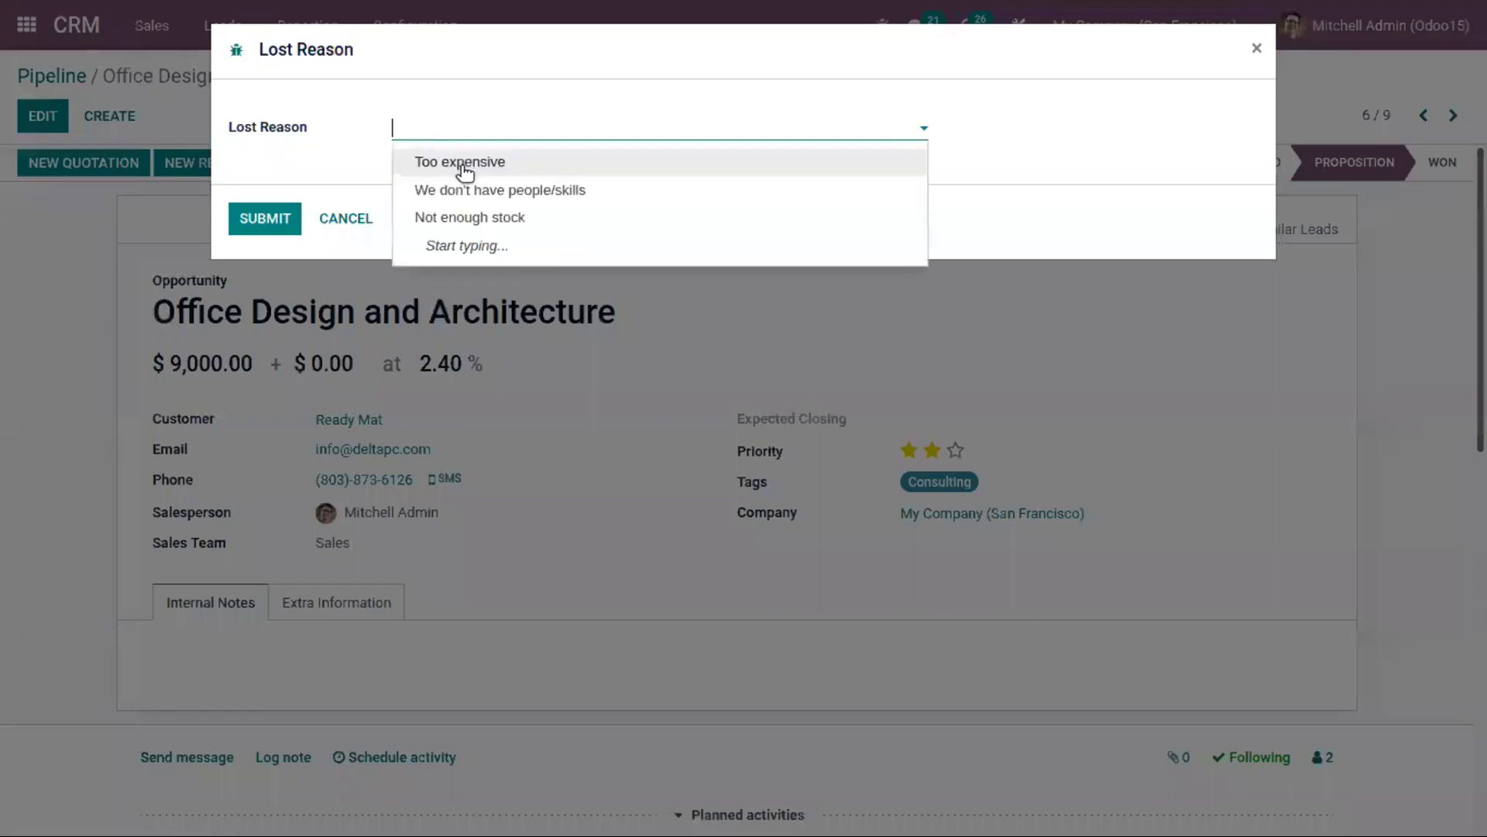
pyautogui.click(465, 189)
pyautogui.click(248, 218)
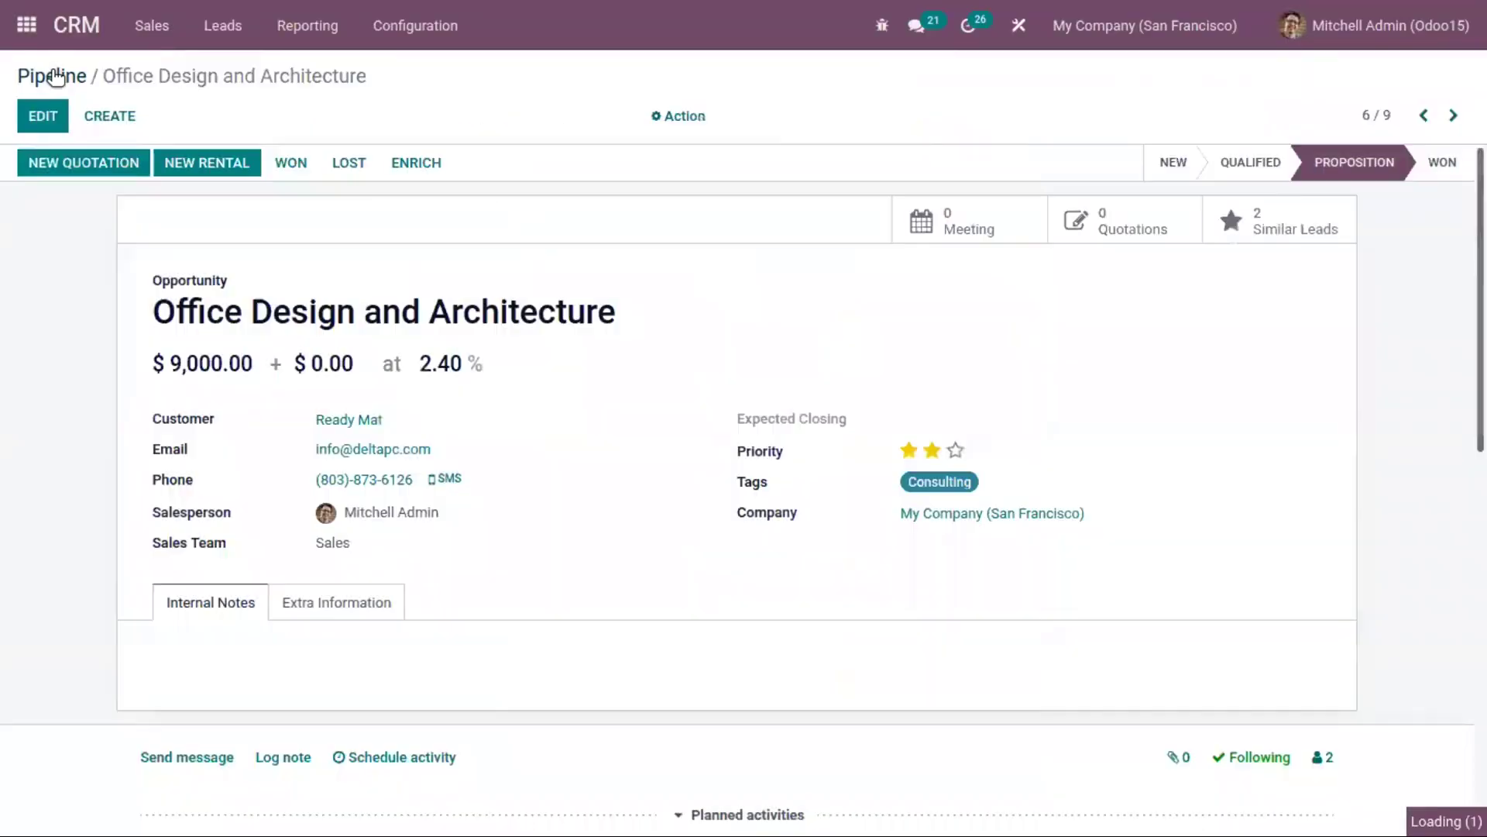
pyautogui.click(57, 71)
# Mark Need 20 Desks as lost for 'We don't have people/skills' and list the pipeline.
pyautogui.click(1015, 274)
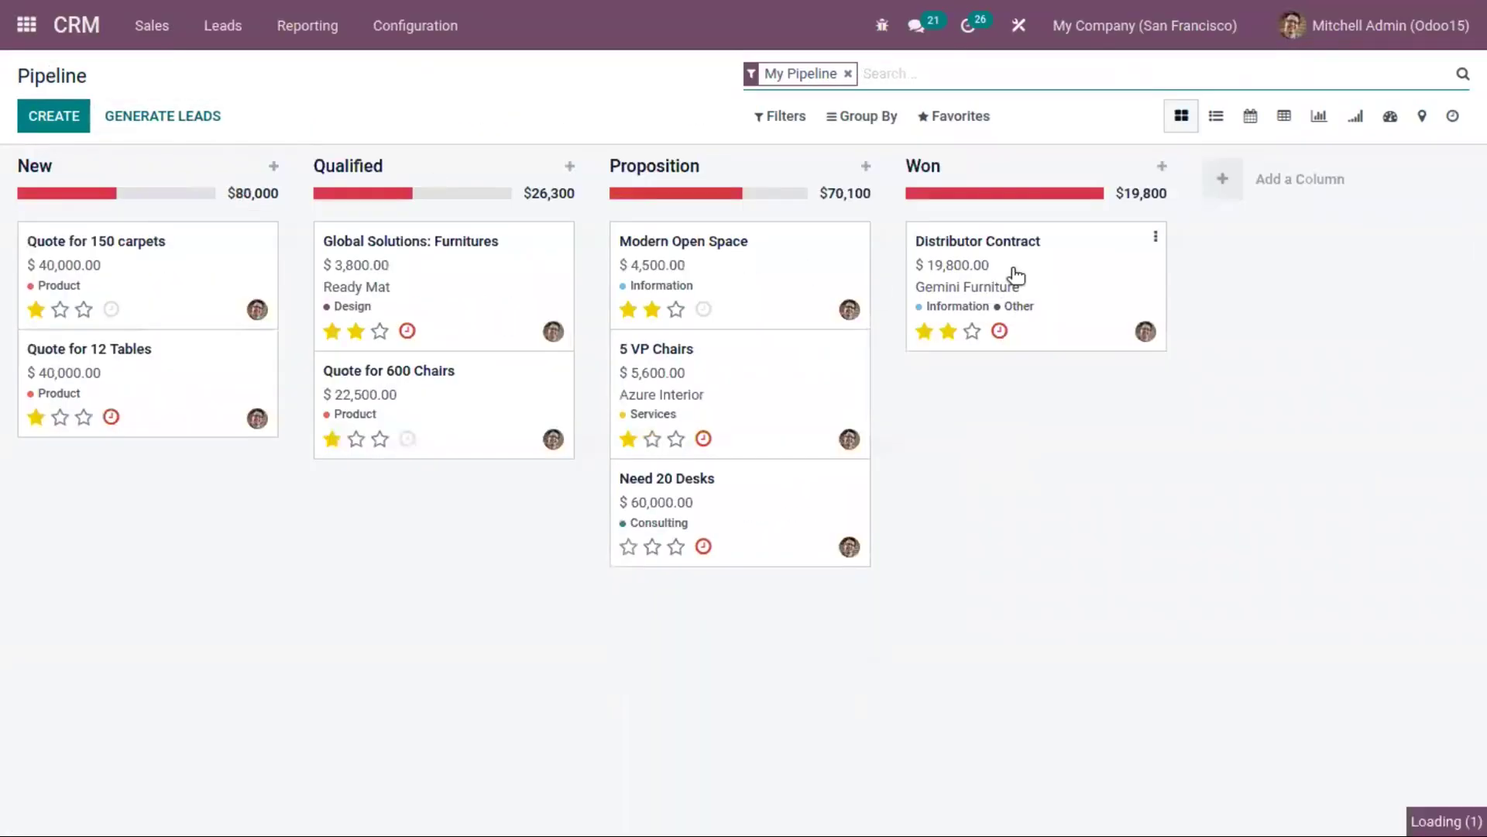
pyautogui.click(65, 79)
pyautogui.click(748, 513)
pyautogui.click(349, 163)
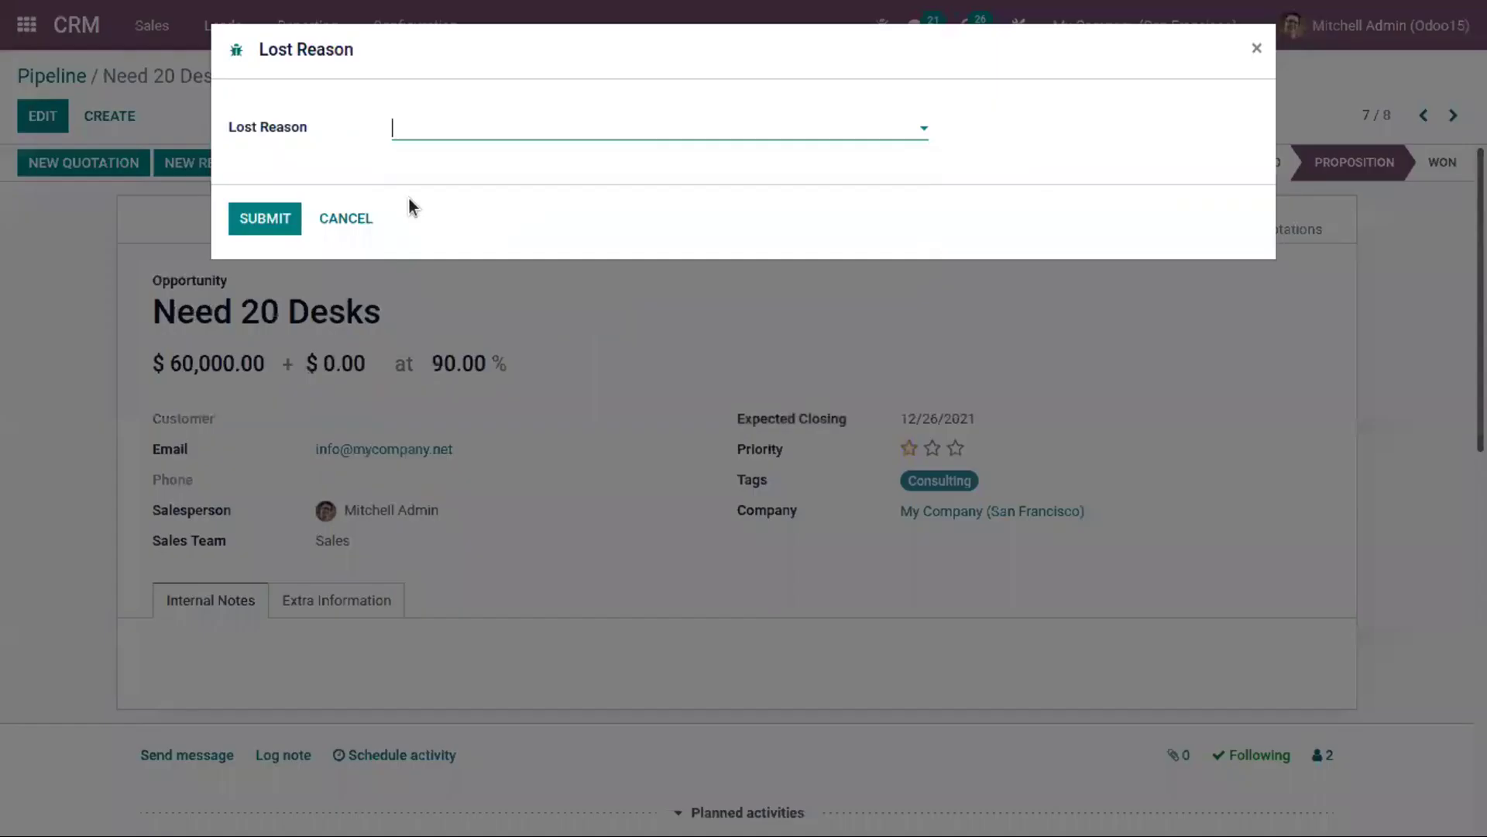
pyautogui.click(496, 126)
pyautogui.click(481, 189)
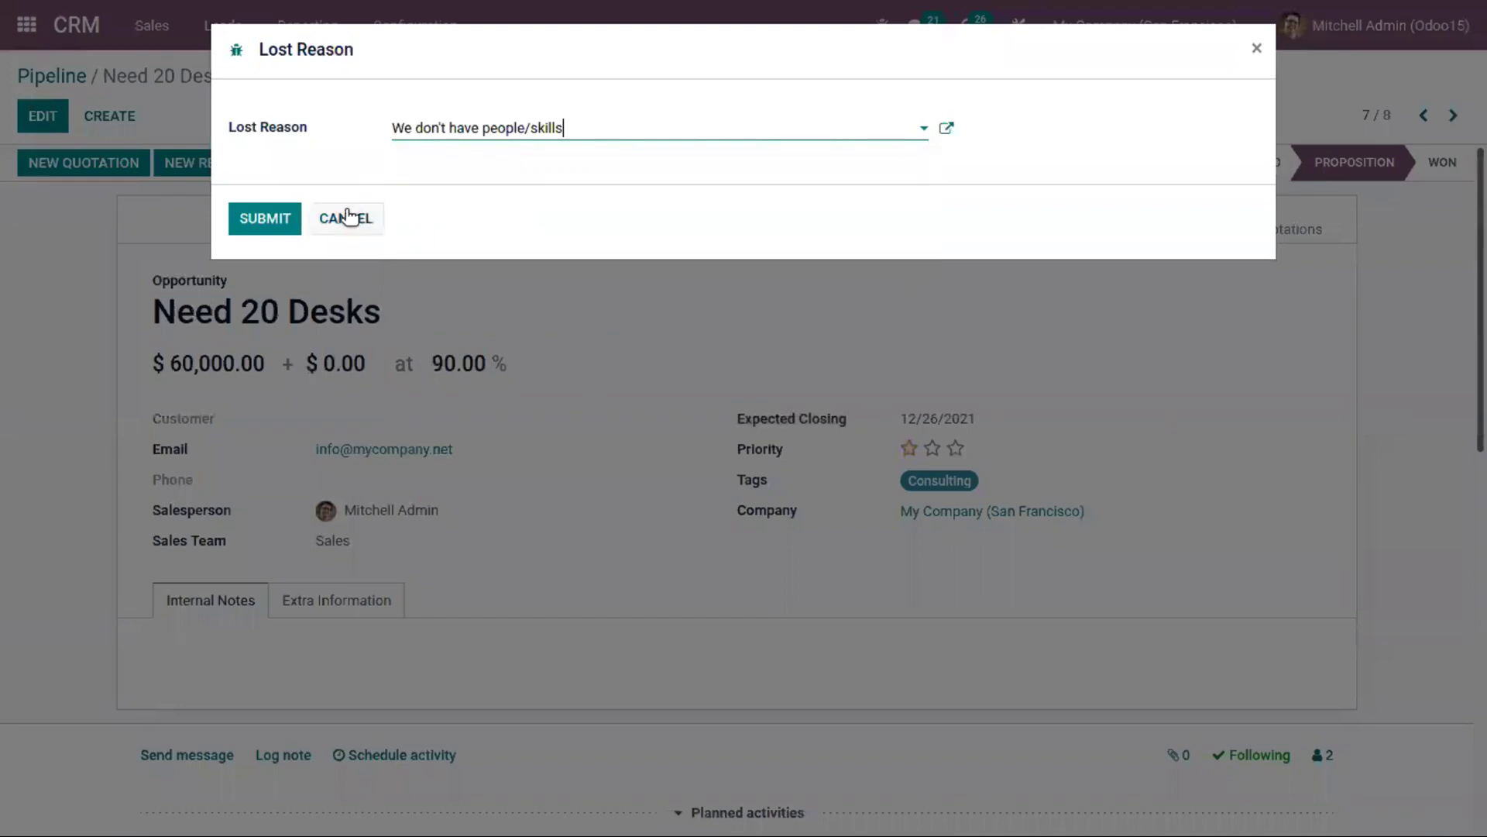
pyautogui.click(264, 219)
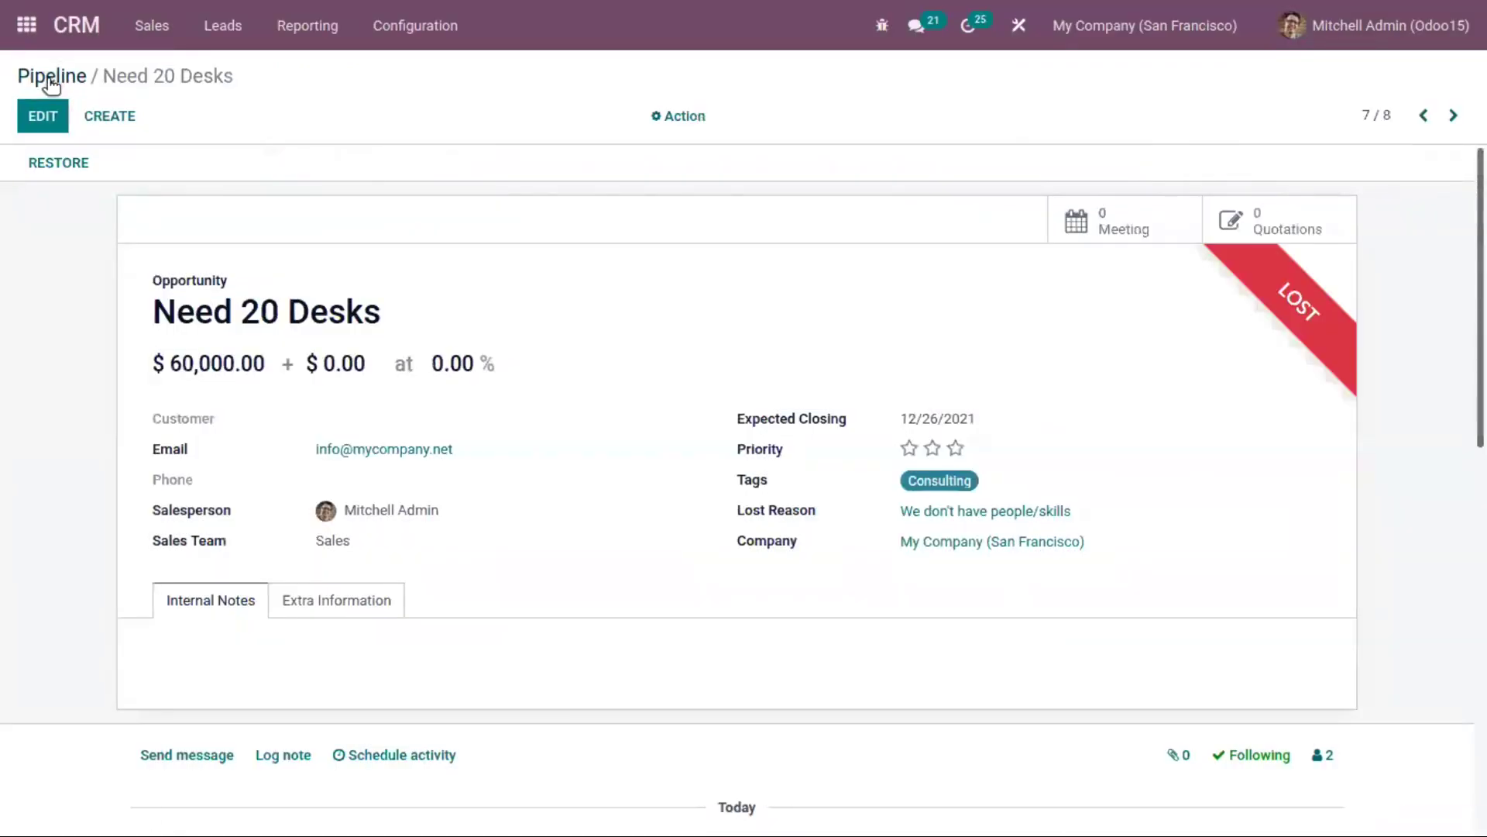
pyautogui.click(56, 75)
pyautogui.click(1212, 118)
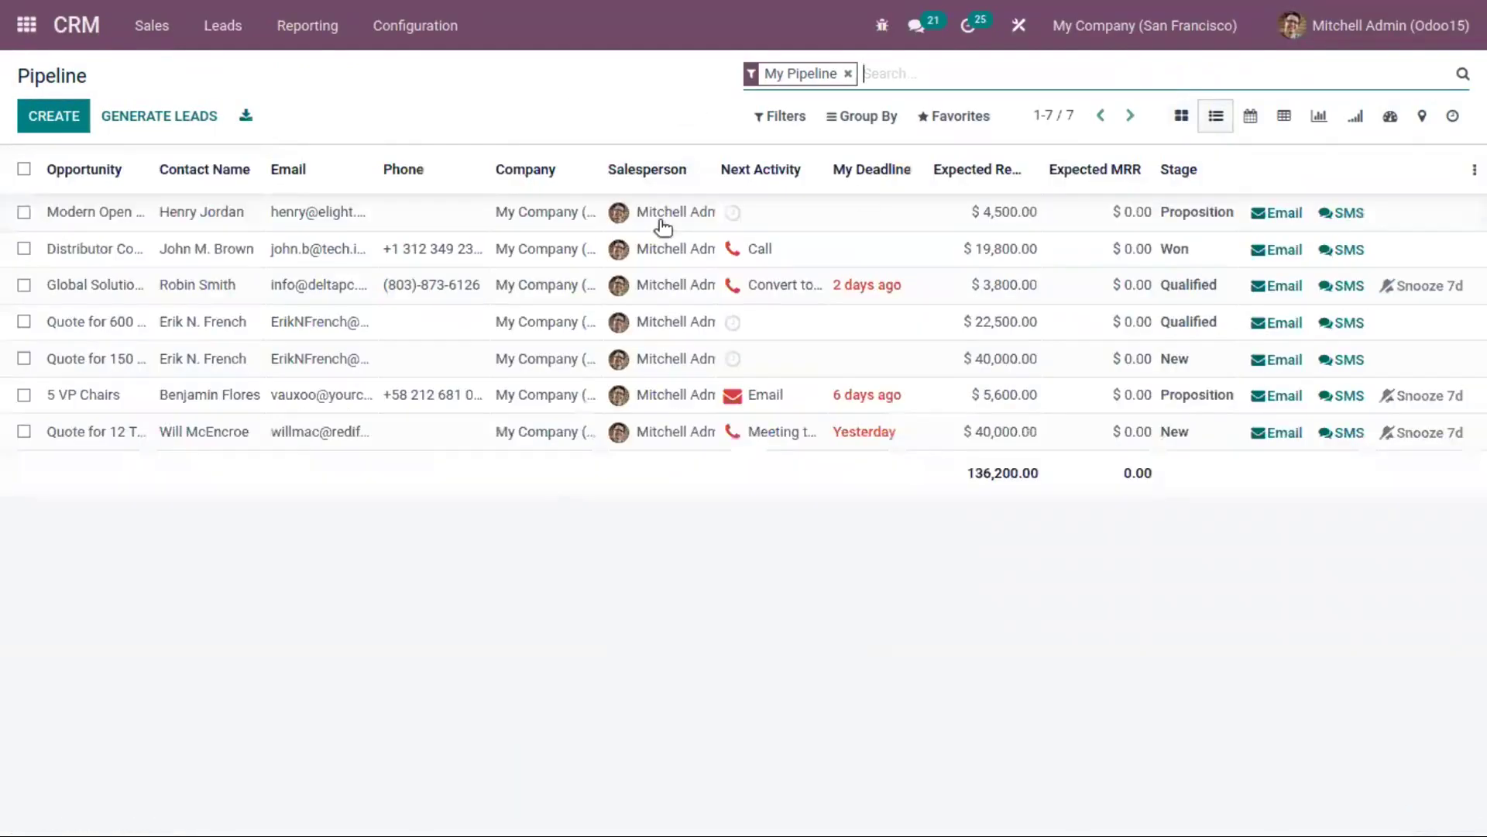
# Filter to Lost opportunities and select Office Design and Architecture, Info about services, and Need 20 Desks.
pyautogui.click(798, 118)
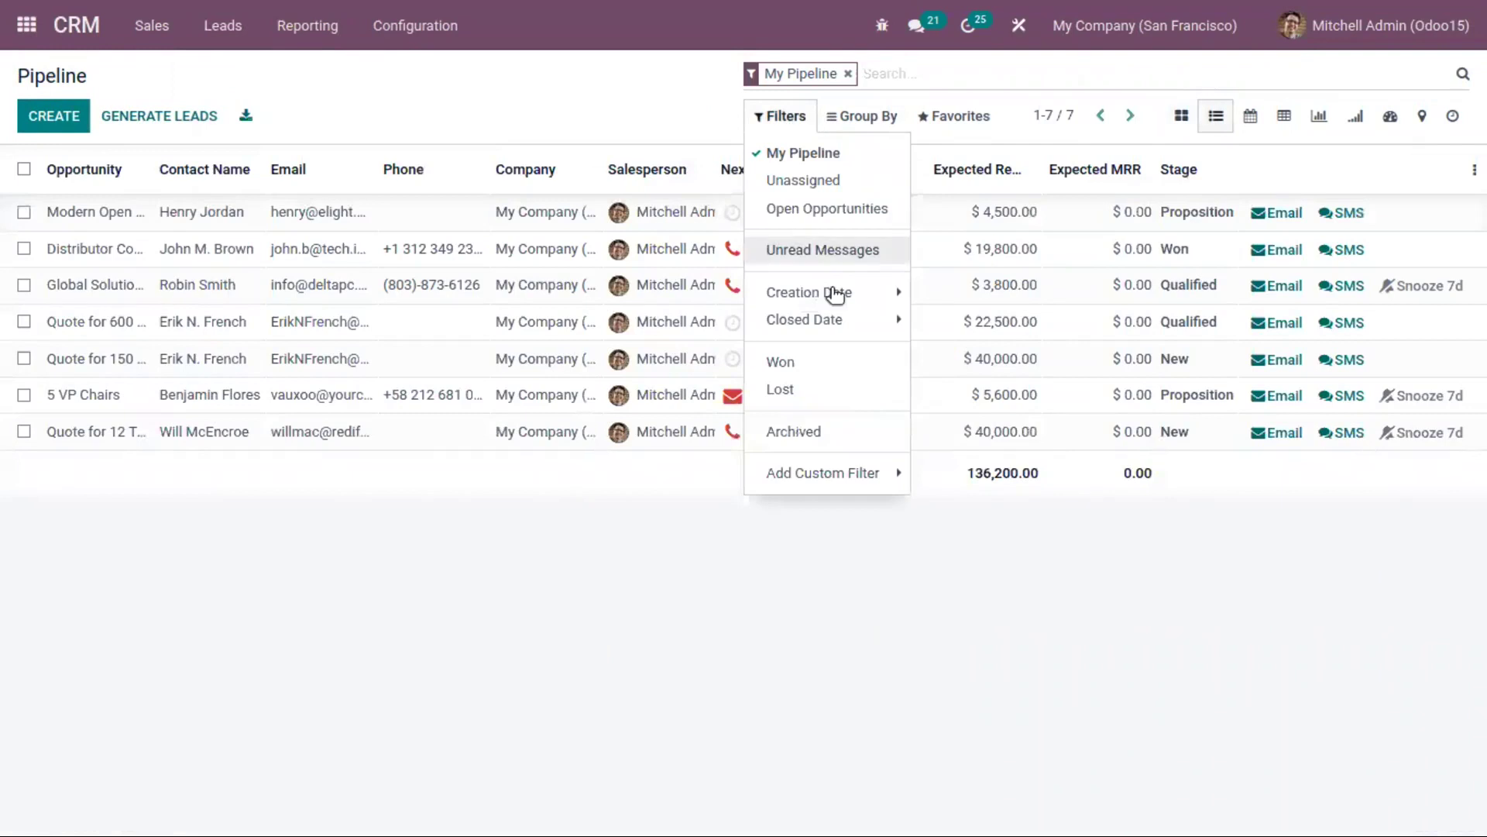
pyautogui.click(849, 391)
pyautogui.click(24, 212)
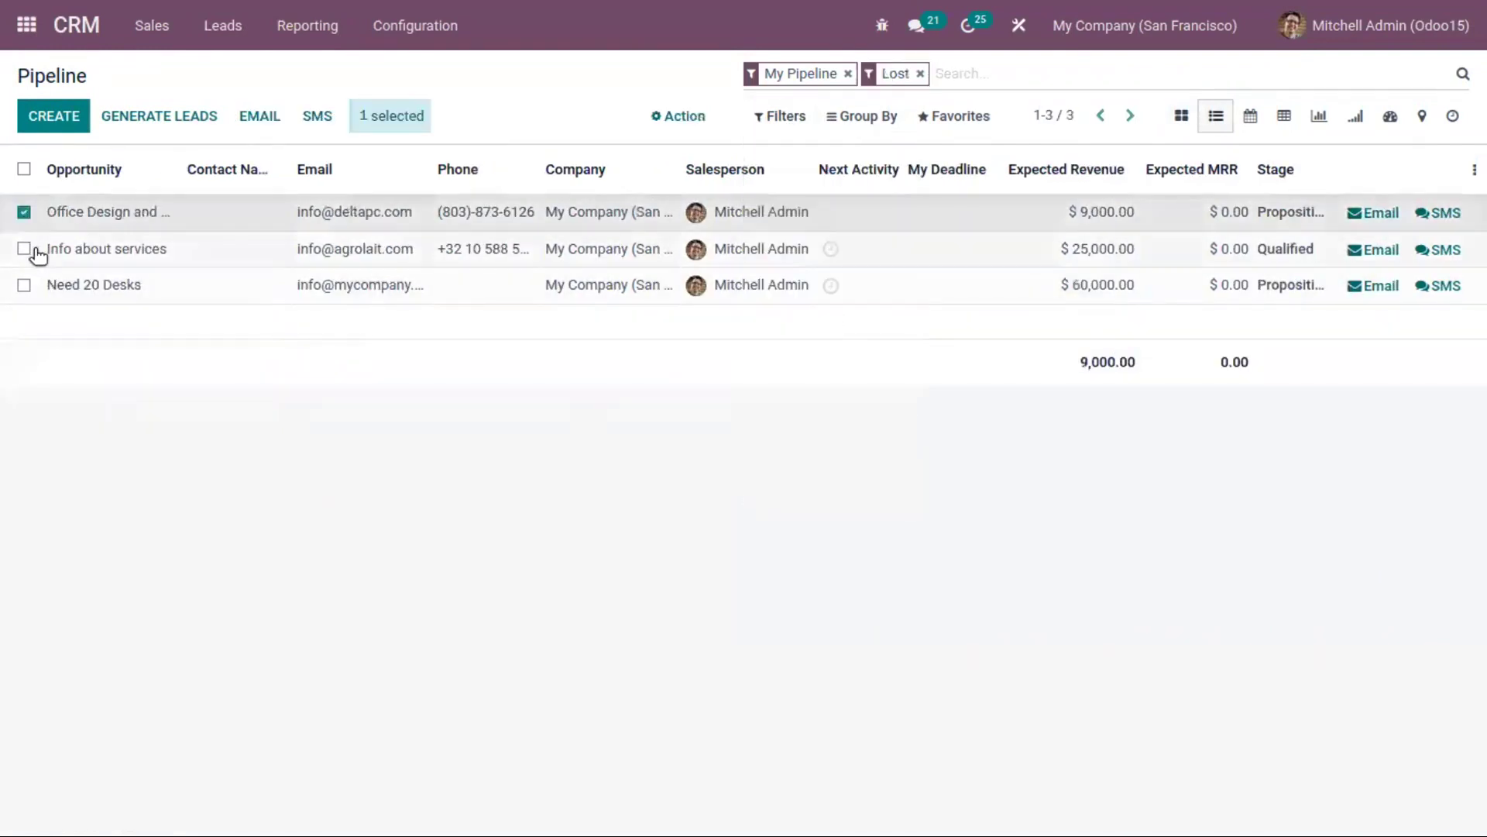
pyautogui.click(24, 249)
pyautogui.click(26, 286)
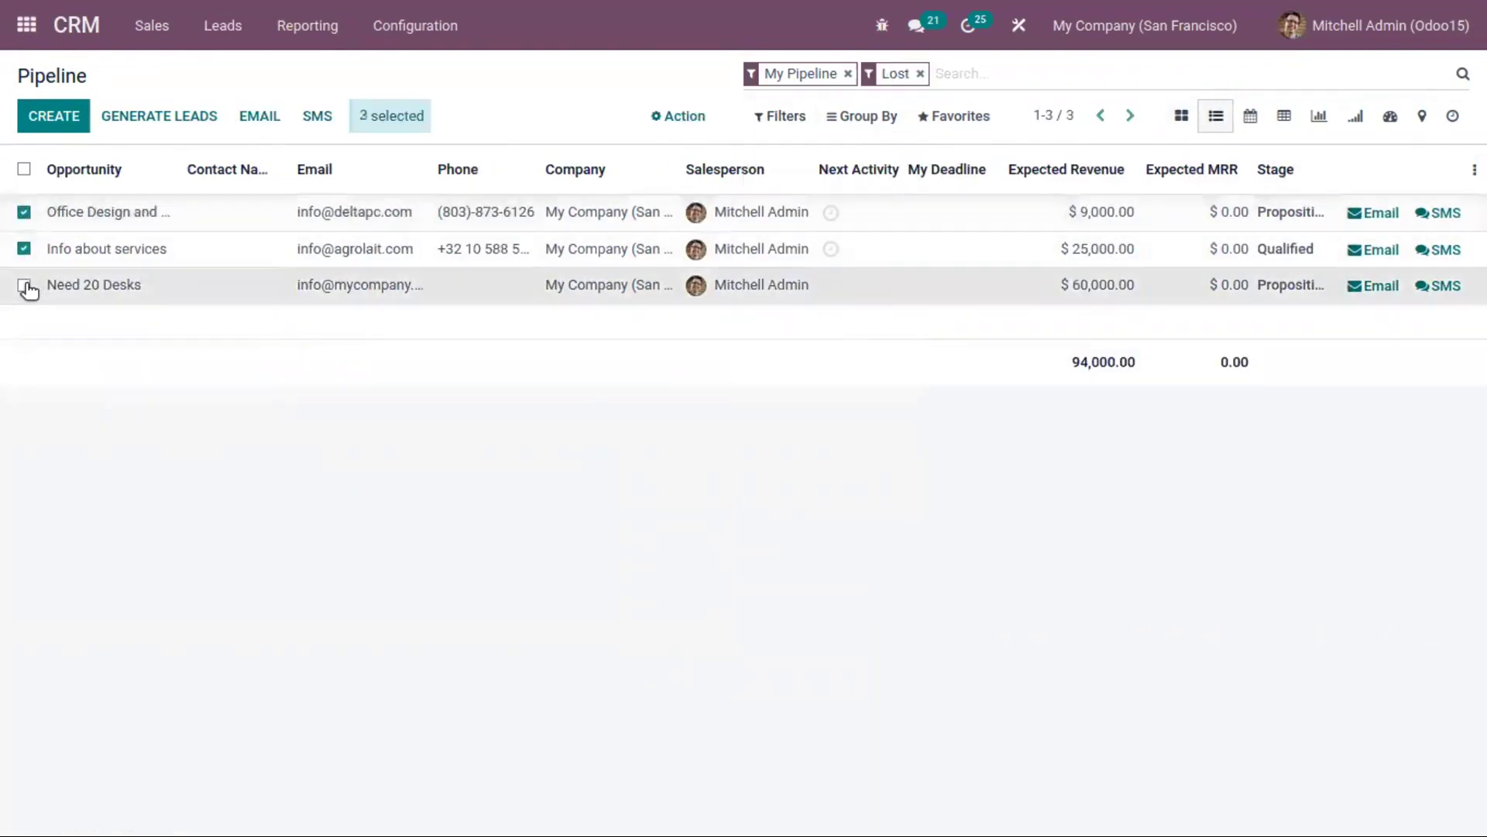
# Unarchive the three selected opportunities, clear the Lost filter, and return to the kanban pipeline.
pyautogui.click(663, 121)
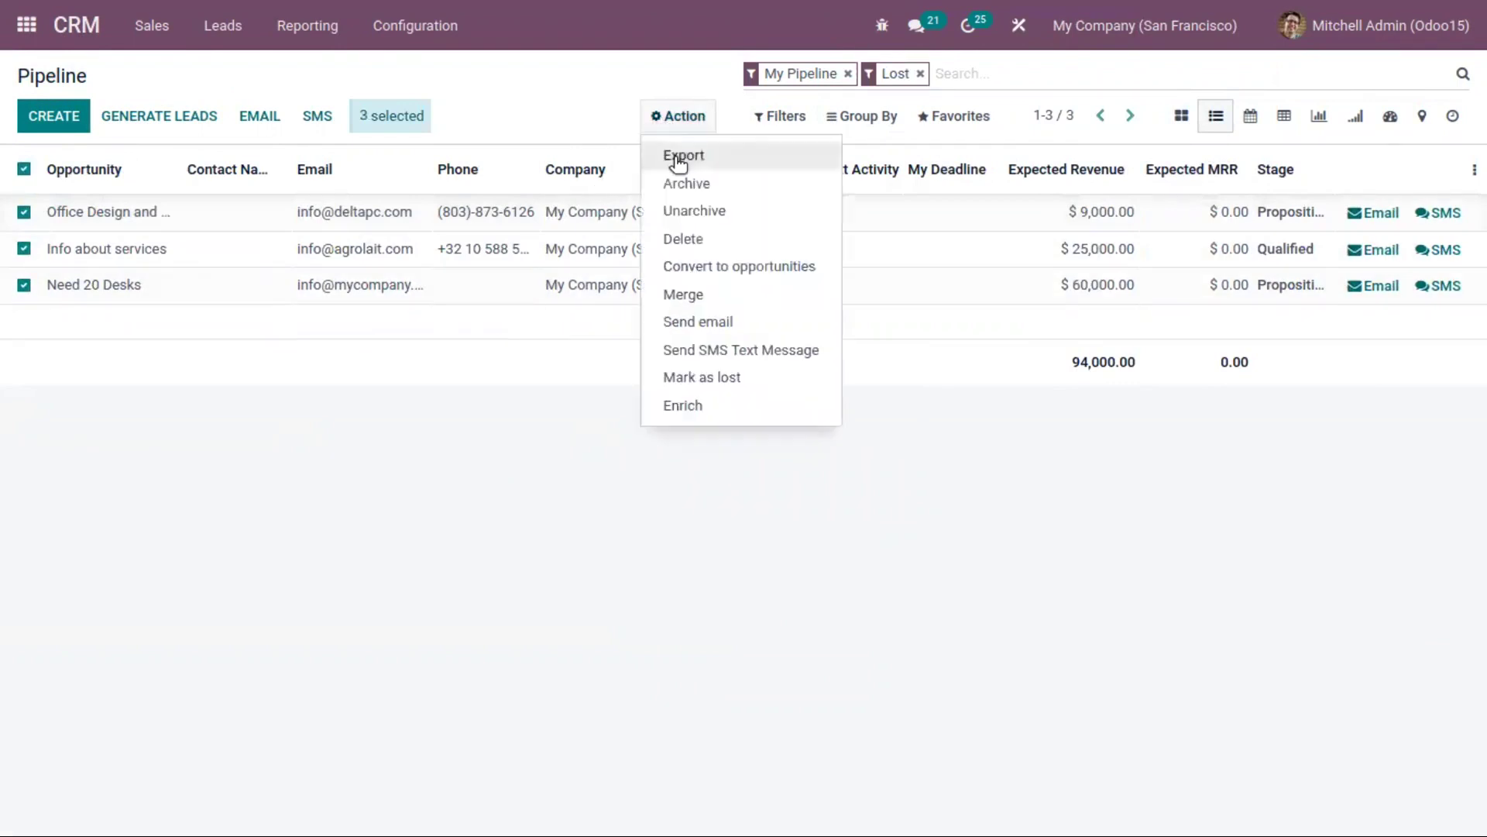
pyautogui.click(702, 209)
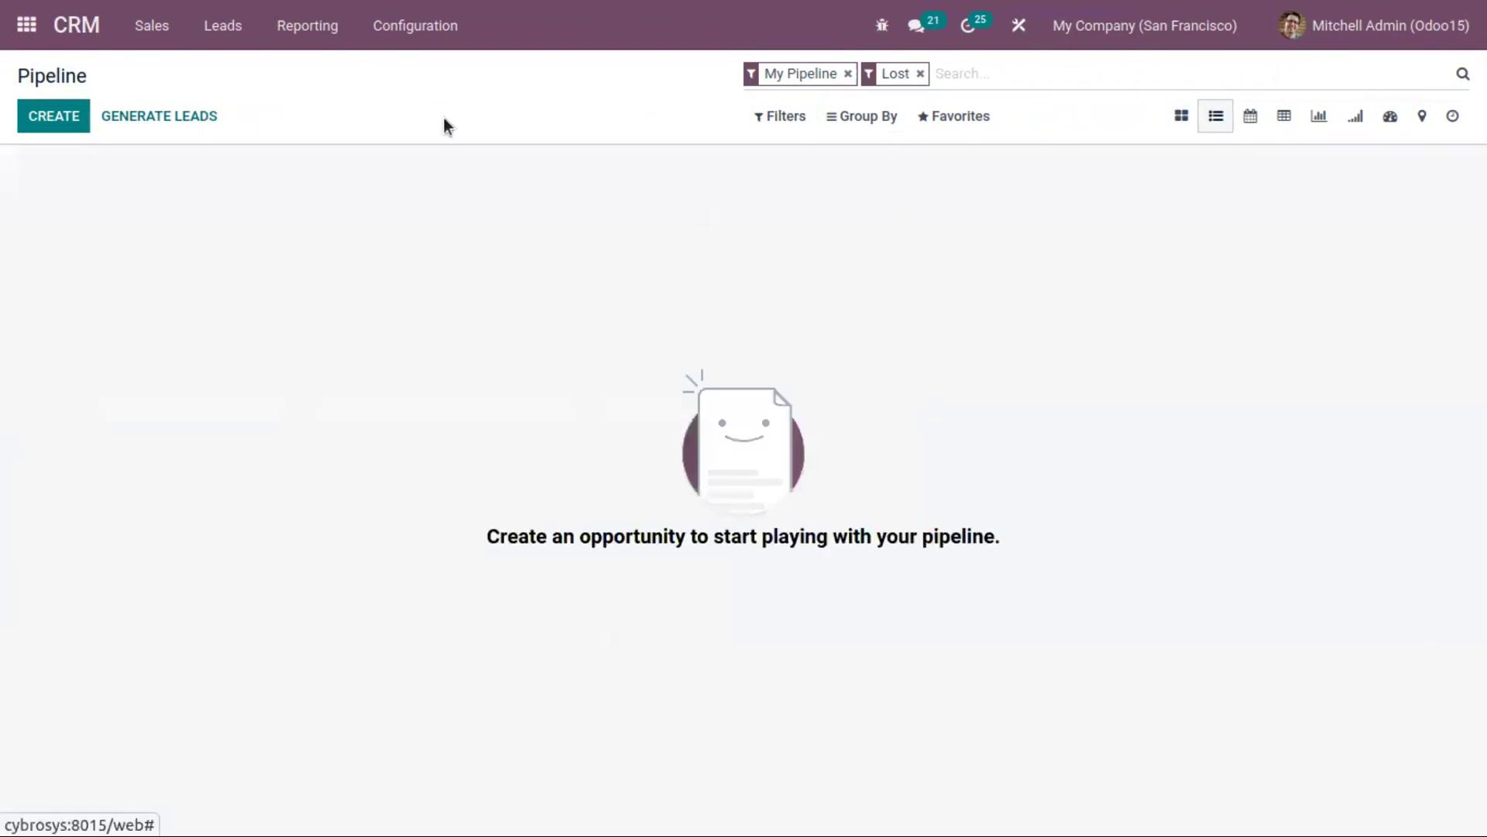
pyautogui.click(920, 74)
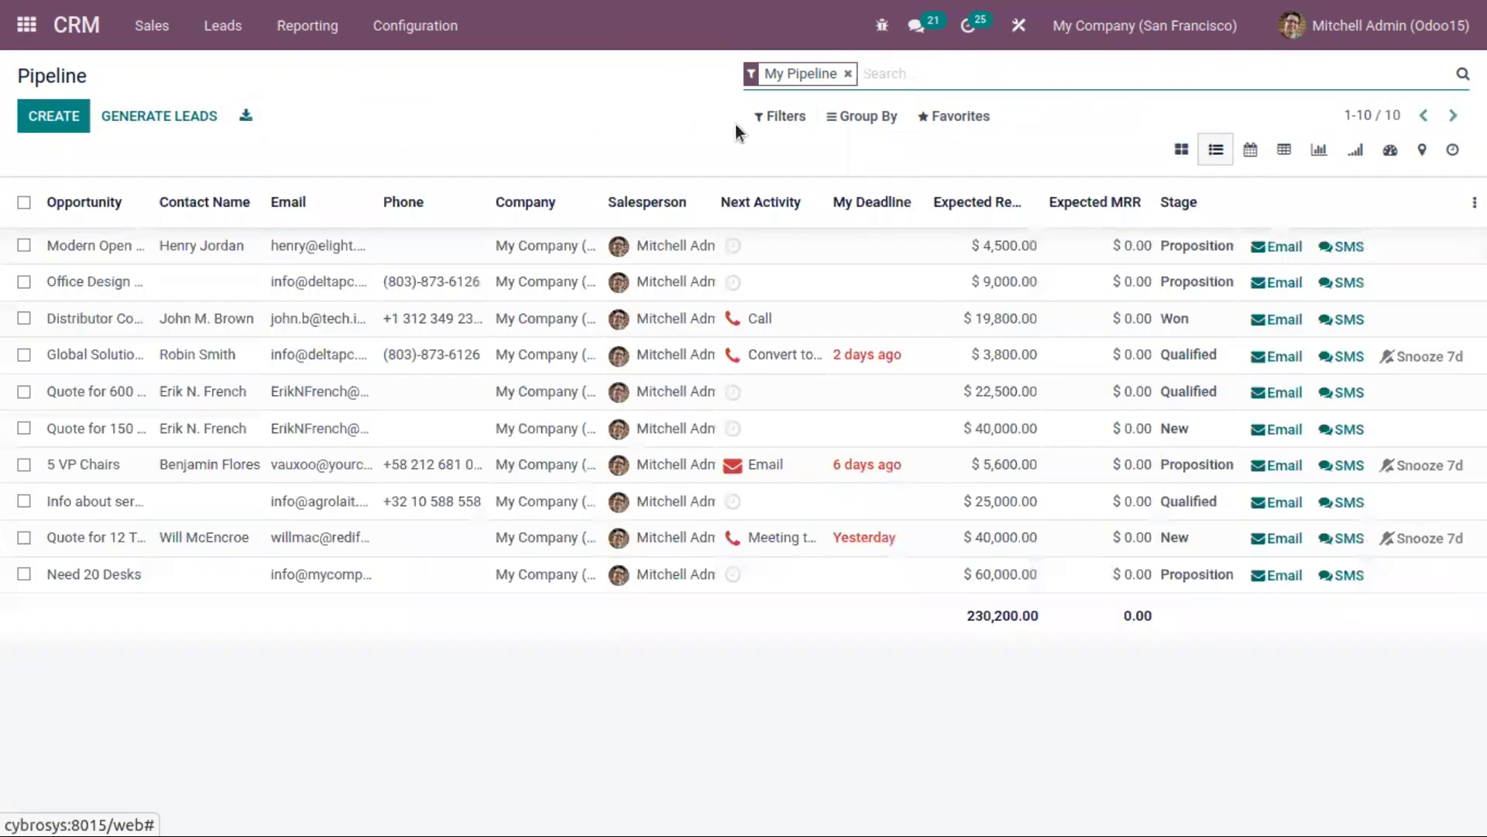
pyautogui.click(1177, 151)
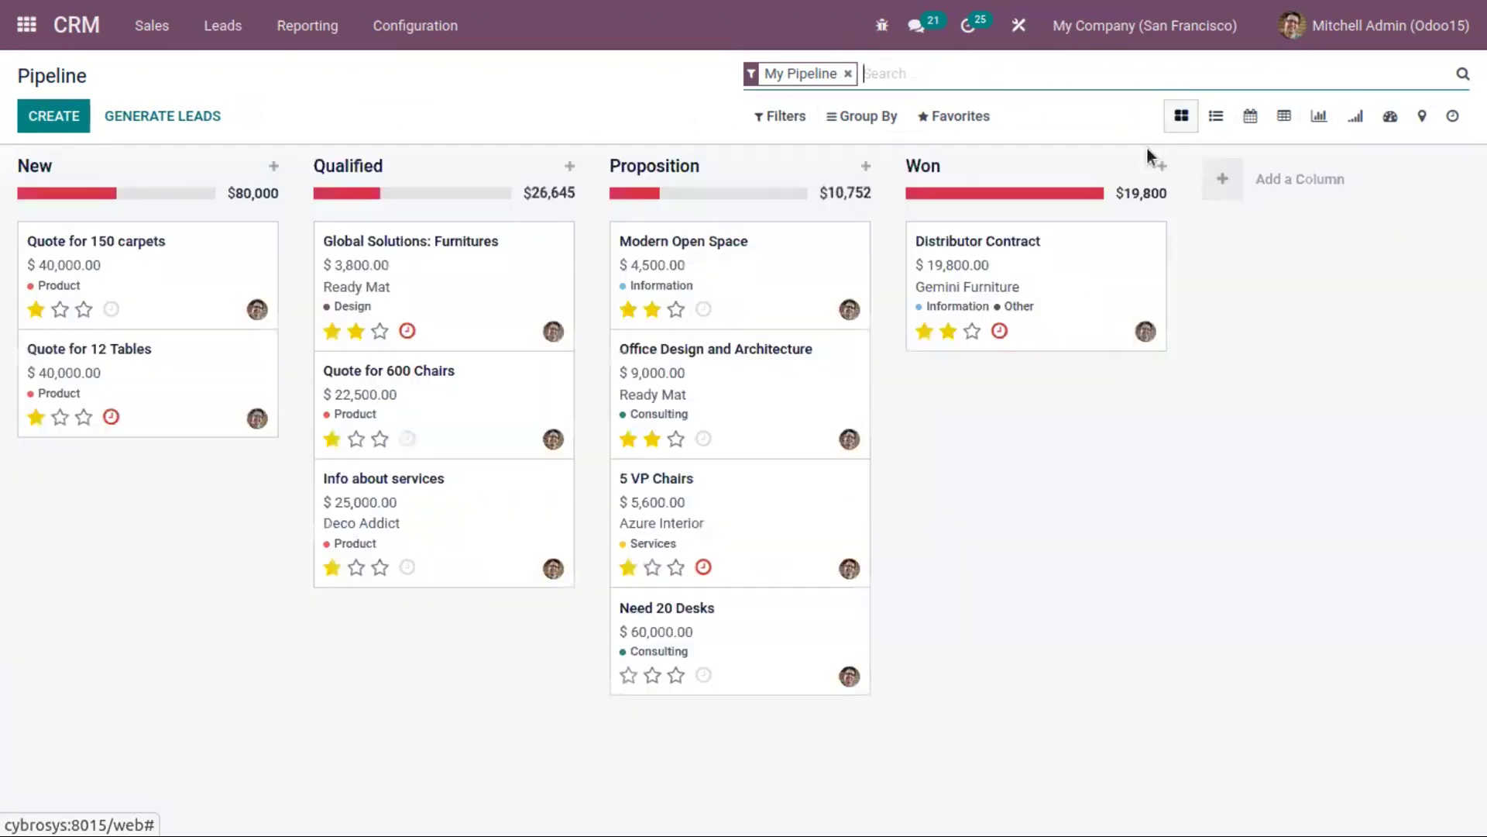